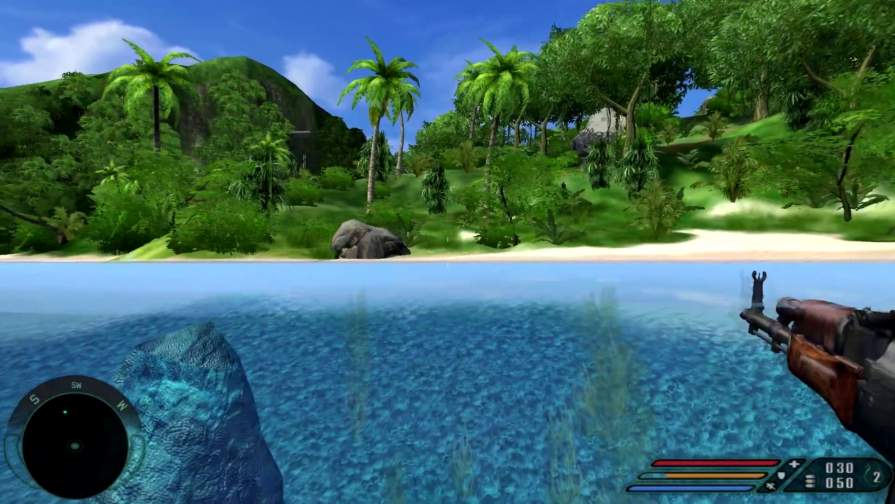
pyautogui.press('w')
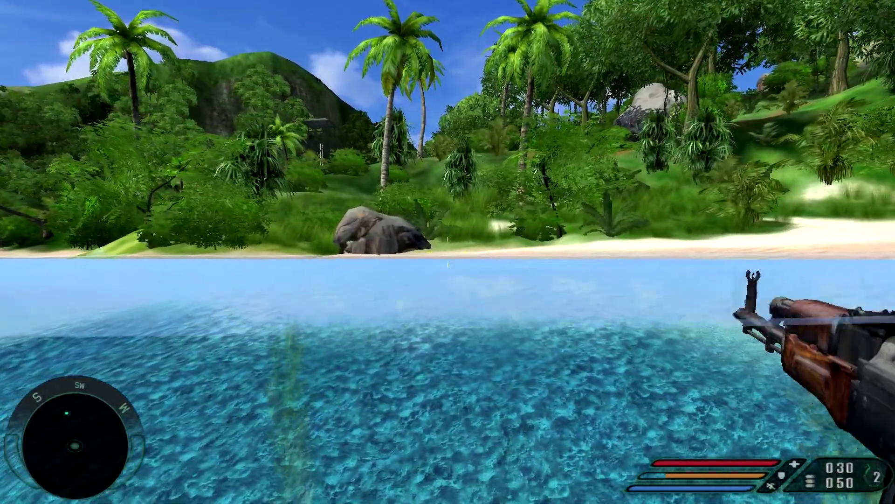
pyautogui.press('w')
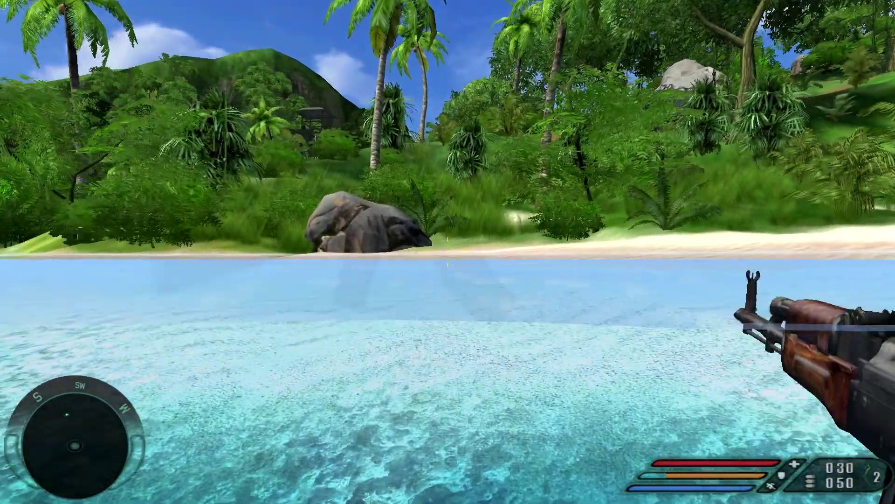
pyautogui.press('w')
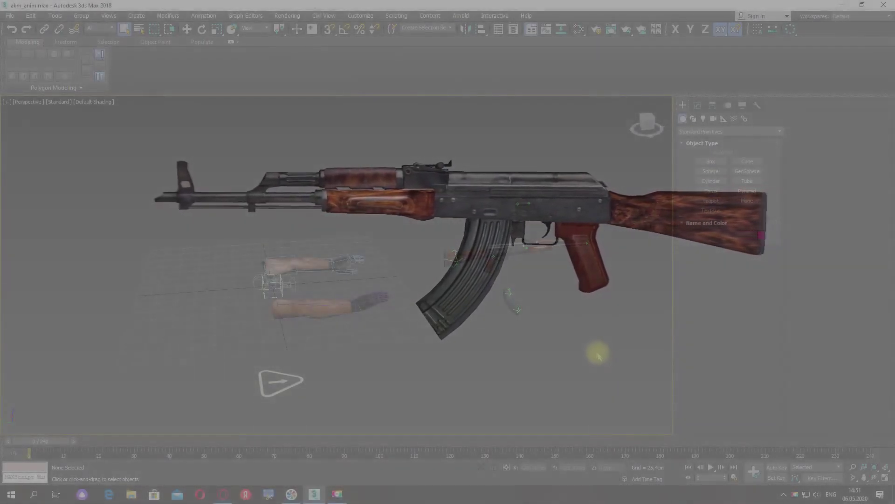
# Set the end time of the animation to frame 310 in the time configuration
pyautogui.moveTo(580, 340); pyautogui.dragTo(590, 346, button='middle')
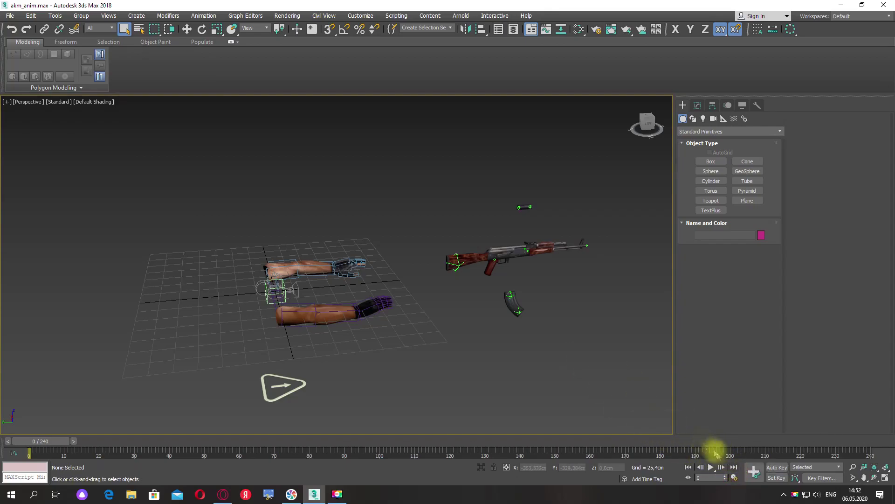
pyautogui.click(735, 477)
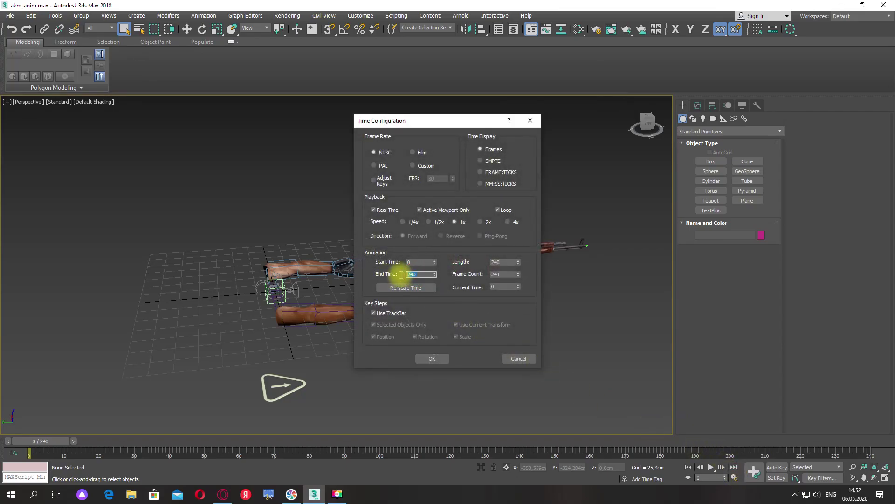
pyautogui.click(432, 359)
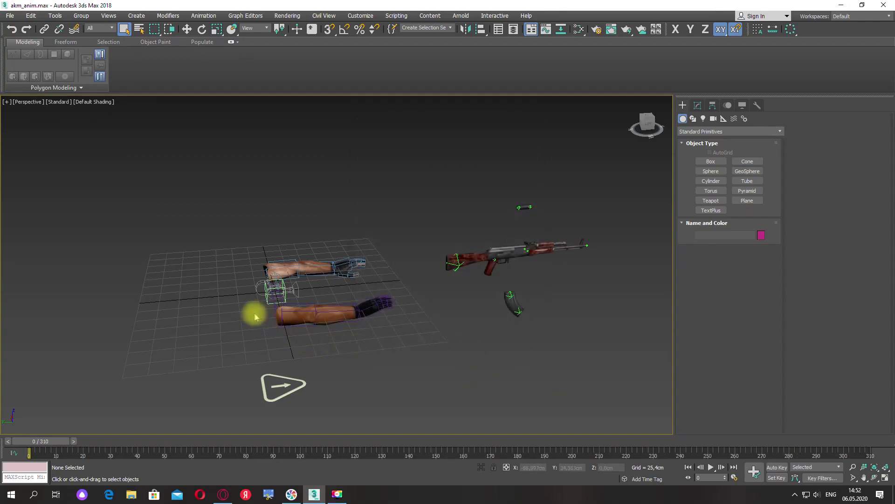
# Select the whole bone hierarchy of both arms and copy its key from frame 240 to frame 250
pyautogui.moveTo(256, 310); pyautogui.dragTo(267, 329, button='middle')
pyautogui.doubleClick(279, 319)
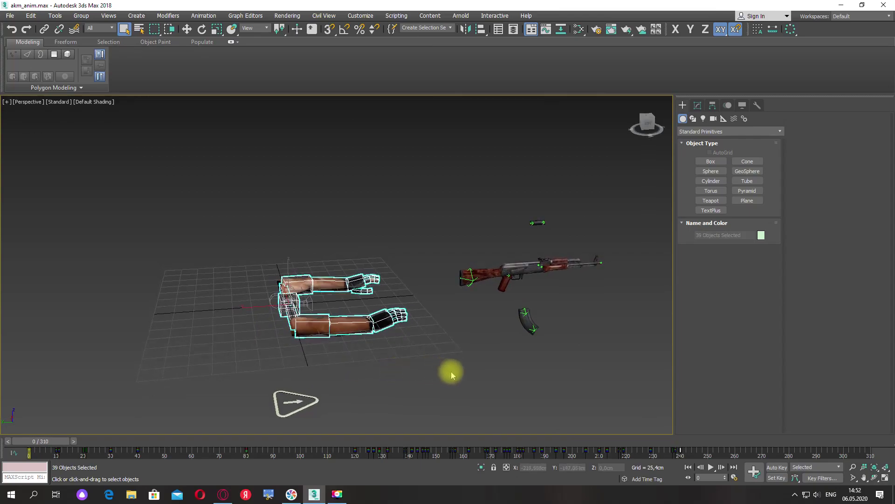
pyautogui.moveTo(451, 375); pyautogui.dragTo(435, 370, button='middle')
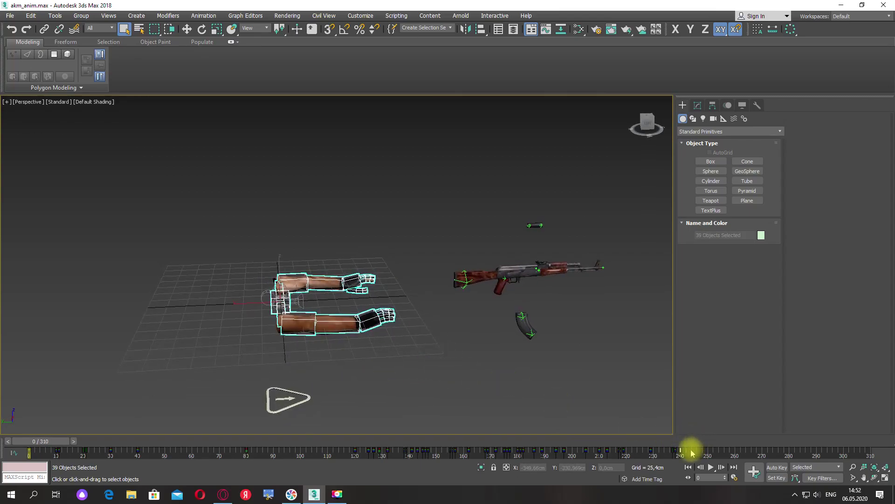
pyautogui.click(690, 452)
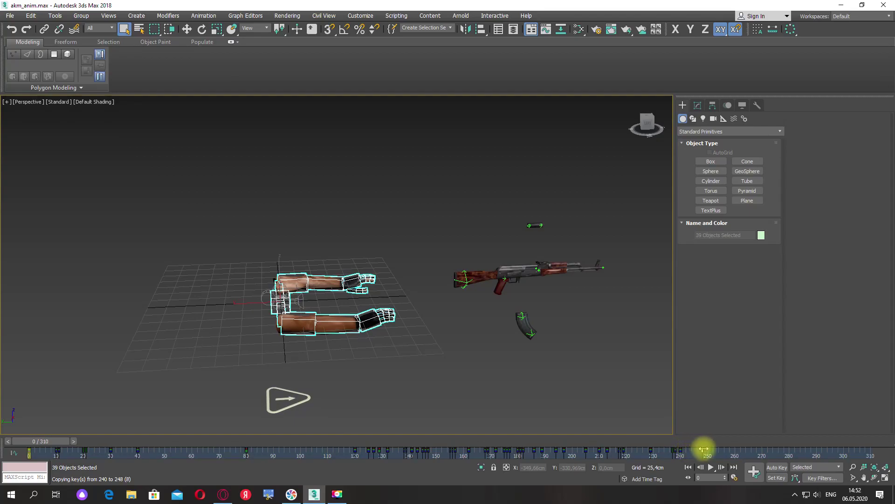
pyautogui.keyDown('shift'); pyautogui.moveTo(707, 449); pyautogui.dragTo(707, 449); pyautogui.keyUp('shift')
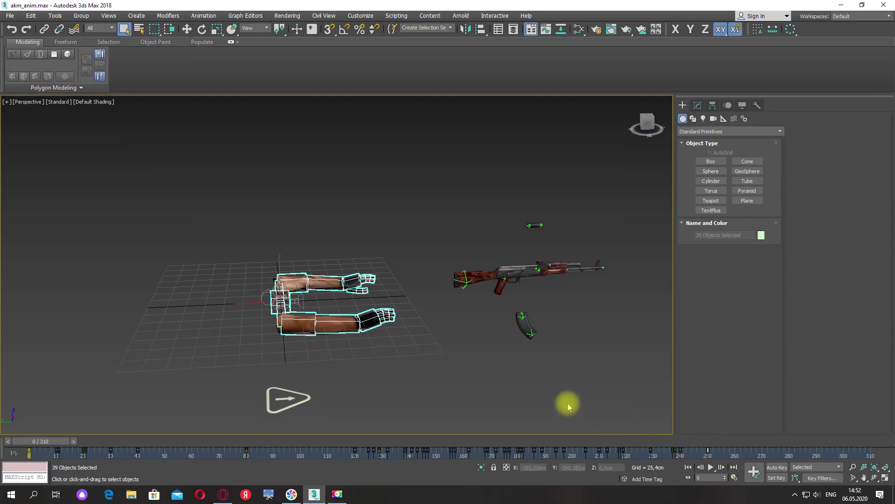
# Go to frame 250, select only the left arm's bone chain and copy its key from frame 0 to frame 260
pyautogui.moveTo(59, 441); pyautogui.dragTo(712, 446)
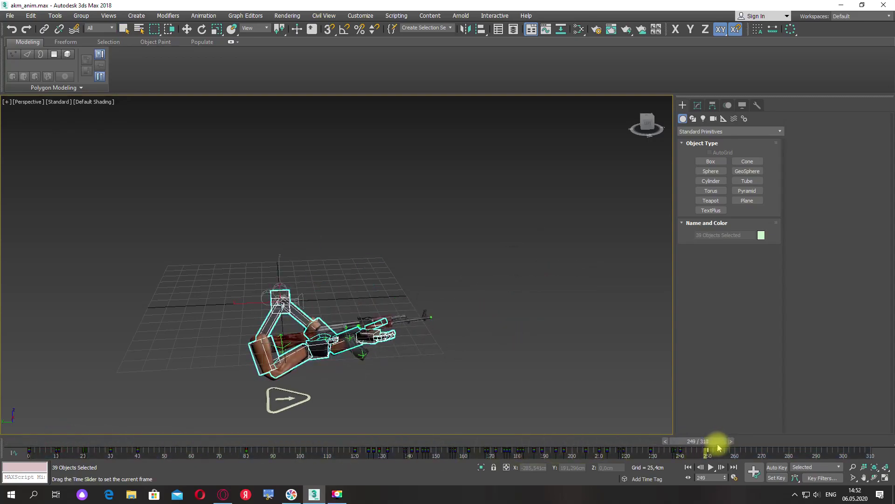
pyautogui.keyDown('alt'); pyautogui.moveTo(484, 373); pyautogui.dragTo(445, 362, button='middle'); pyautogui.keyUp('alt')
pyautogui.click(468, 386)
pyautogui.scroll(-3, 443, 363)
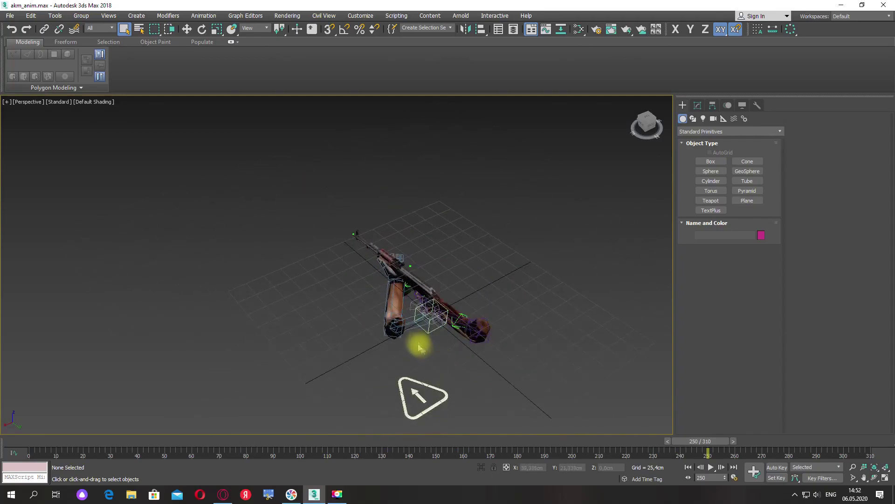
pyautogui.moveTo(420, 342); pyautogui.dragTo(424, 361, button='middle')
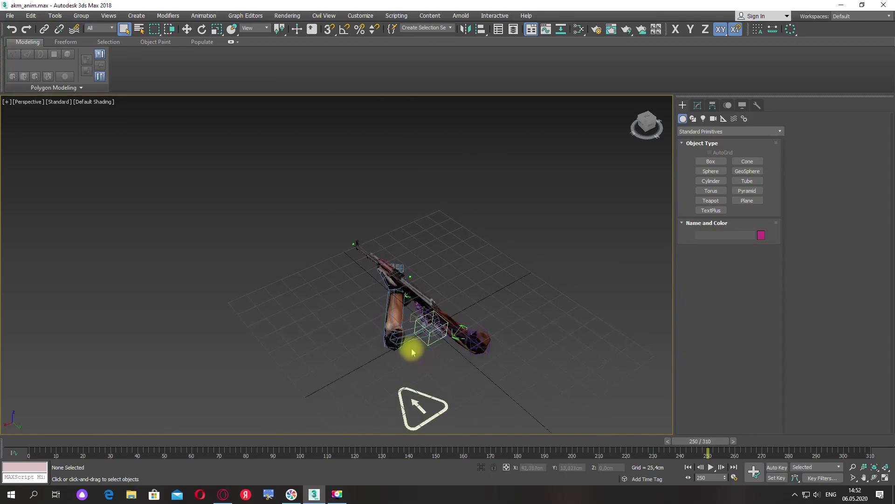
pyautogui.doubleClick(411, 342)
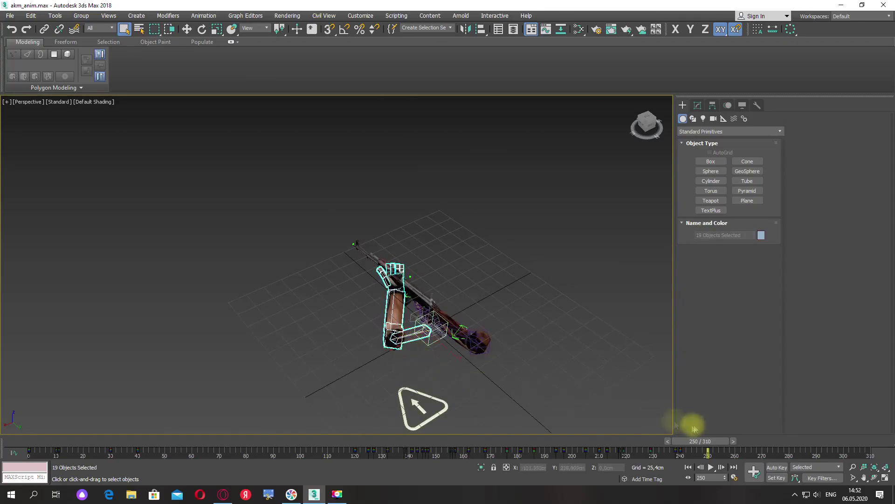
pyautogui.moveTo(33, 451); pyautogui.dragTo(701, 447)
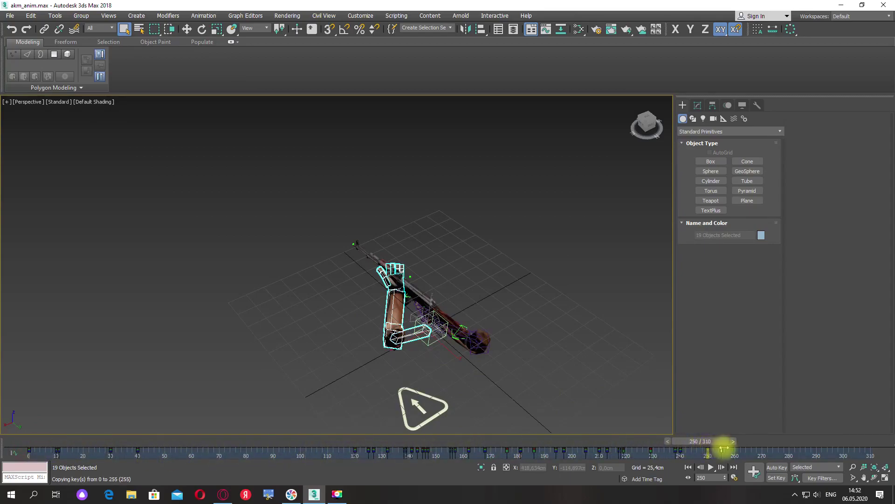
pyautogui.moveTo(732, 449); pyautogui.dragTo(734, 449)
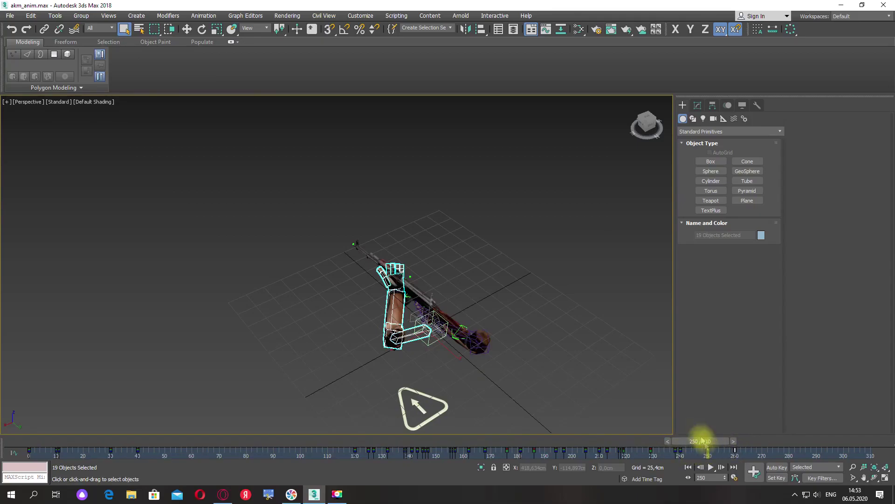
# Set the animation's start time to frame 250 and scrub the left arm's motion through to frame 260
pyautogui.click(736, 478)
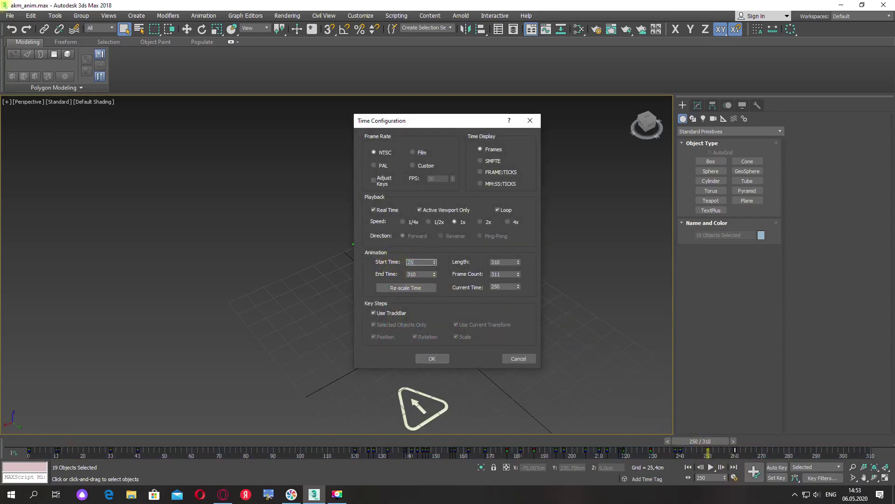
pyautogui.click(432, 358)
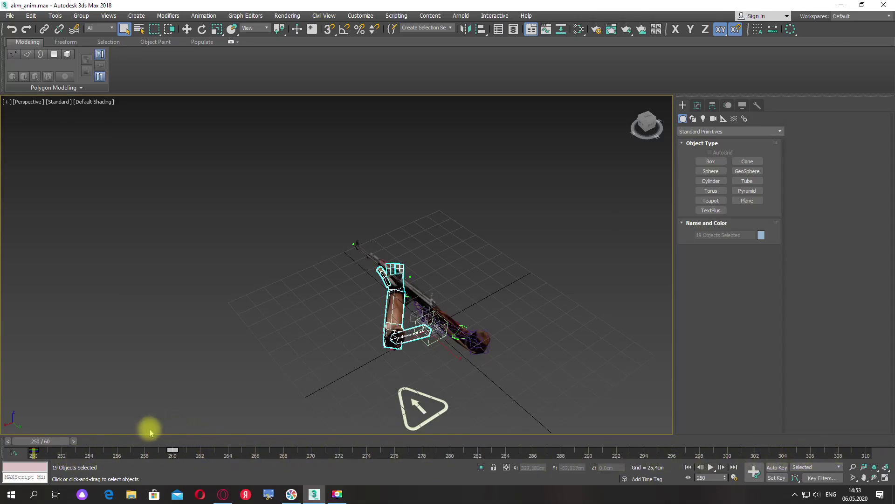
pyautogui.moveTo(55, 444); pyautogui.dragTo(90, 440)
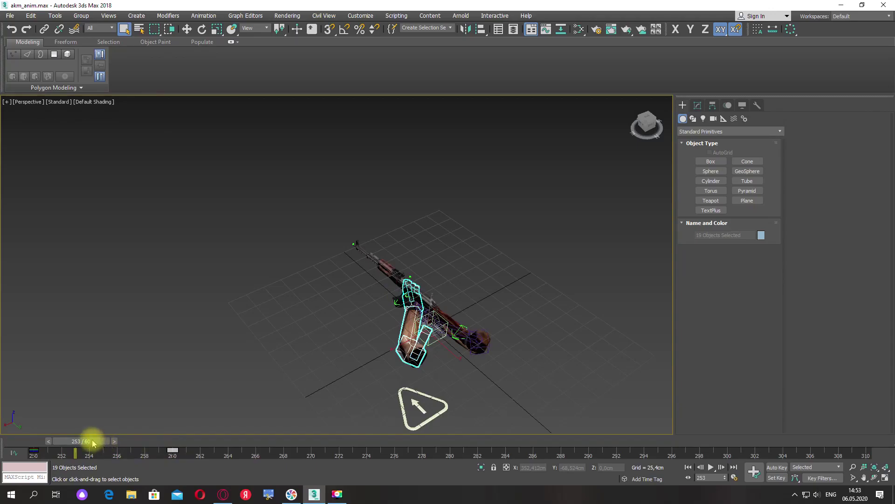
pyautogui.moveTo(92, 441); pyautogui.dragTo(186, 441)
# Move the left arm's key from frame 260 back to frame 250
pyautogui.keyDown('alt'); pyautogui.moveTo(271, 399); pyautogui.dragTo(264, 296, button='middle'); pyautogui.keyUp('alt')
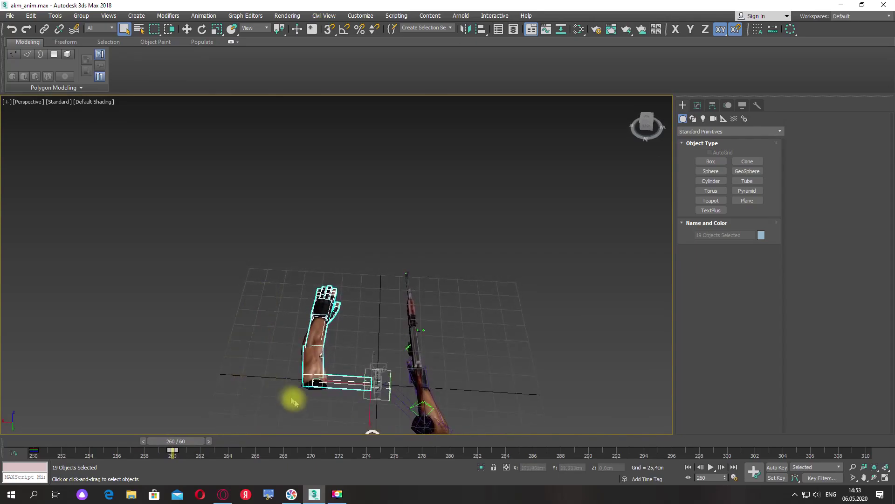
pyautogui.moveTo(280, 408); pyautogui.dragTo(210, 371, button='middle')
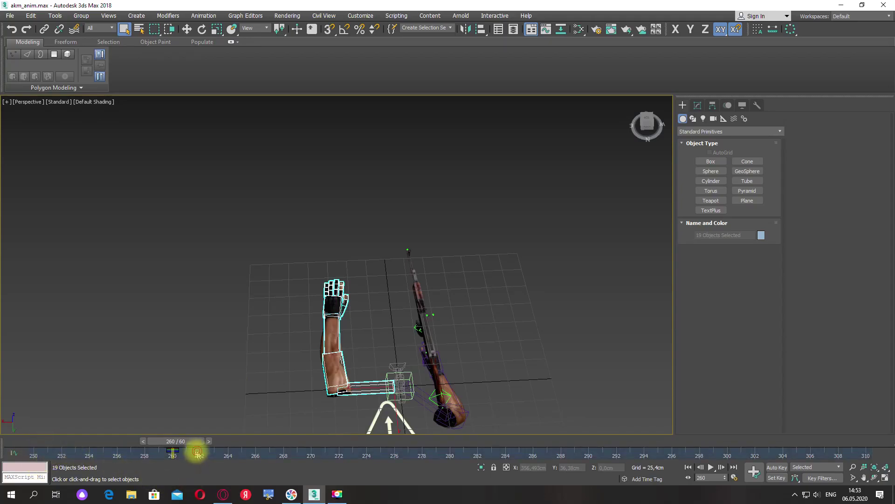
pyautogui.moveTo(172, 450); pyautogui.dragTo(61, 450)
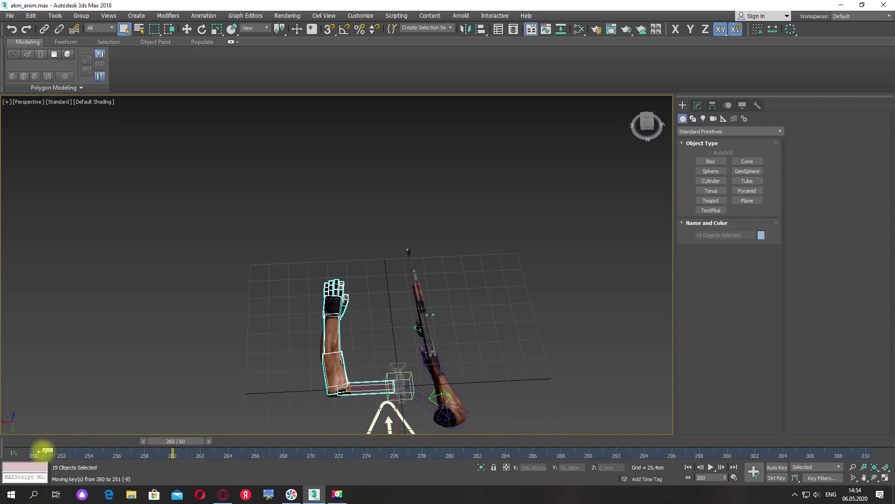
pyautogui.moveTo(35, 452); pyautogui.dragTo(35, 451)
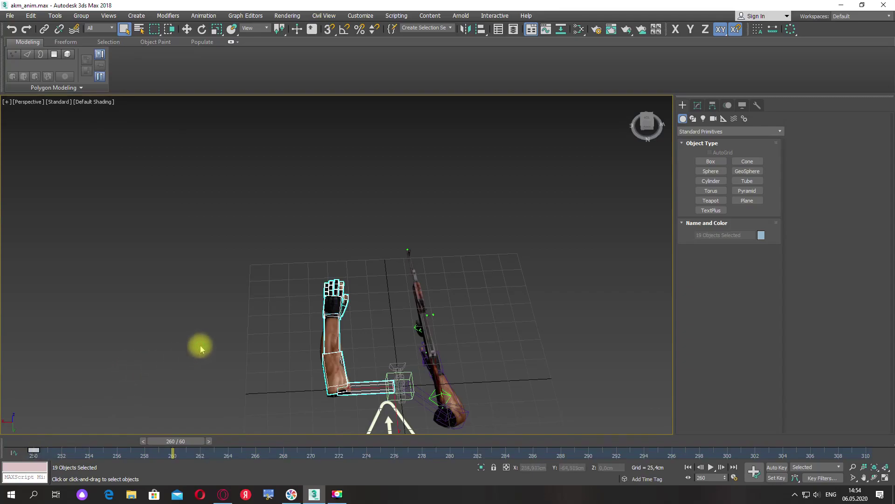
# Turn on Auto Key, clear the selection and go to frame 270 with the arms and rifle in side view
pyautogui.scroll(-3, 200, 345)
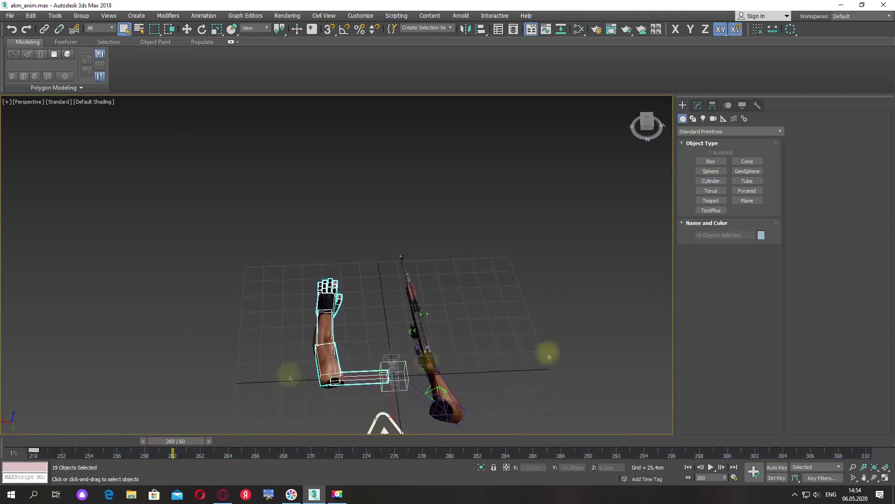
pyautogui.click(776, 467)
pyautogui.keyDown('alt'); pyautogui.moveTo(562, 344); pyautogui.dragTo(474, 348, button='middle'); pyautogui.keyUp('alt')
pyautogui.click(510, 332)
pyautogui.moveTo(200, 438); pyautogui.dragTo(151, 449)
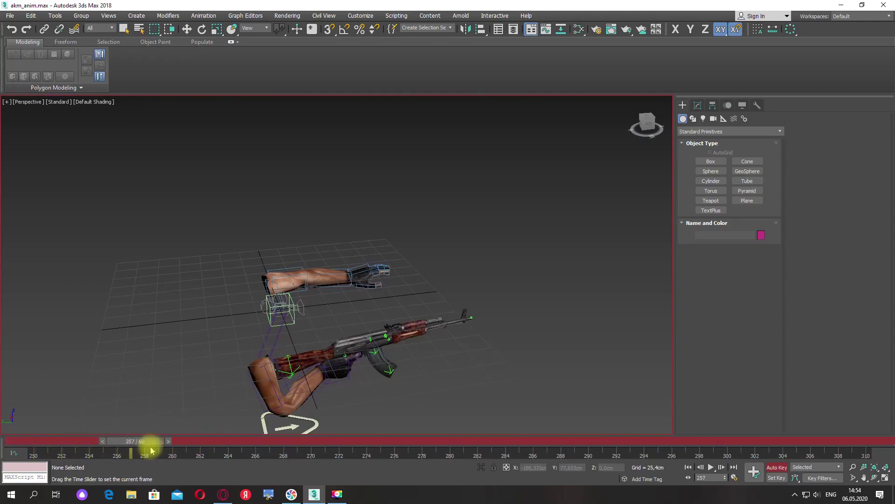
pyautogui.moveTo(446, 410); pyautogui.dragTo(359, 413, button='middle')
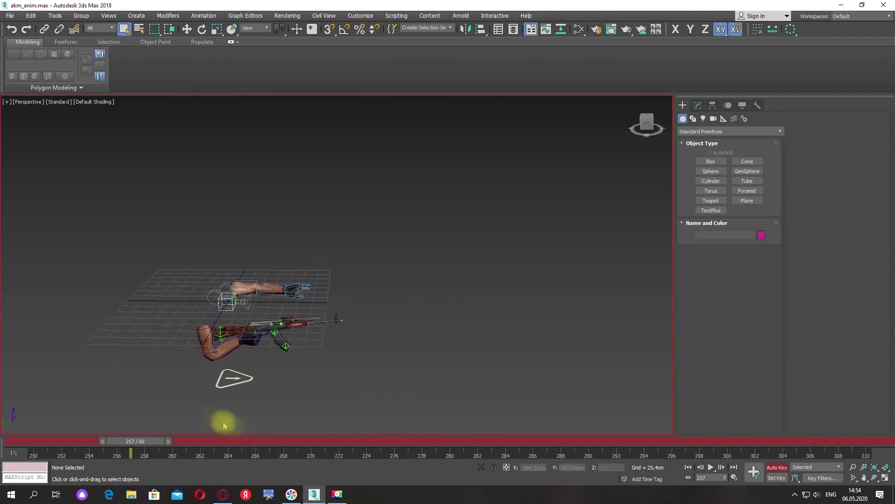
pyautogui.moveTo(159, 442); pyautogui.dragTo(338, 445)
pyautogui.moveTo(374, 369)
pyautogui.mouseDown(button='middle')
pyautogui.moveTo(420, 380)
pyautogui.moveTo(357, 364)
pyautogui.moveTo(363, 373)
pyautogui.mouseUp(button='middle')
pyautogui.scroll(5, 290, 325)
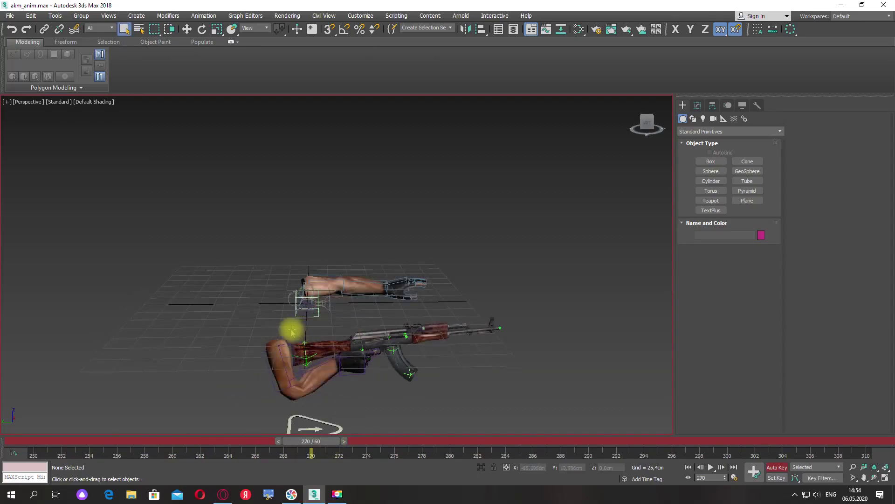
# Rotate the right arm's collarbone at frame 270 to about X 27.2, Y 38.8, Z 174.5 and check the pose through the camera
pyautogui.click(306, 315)
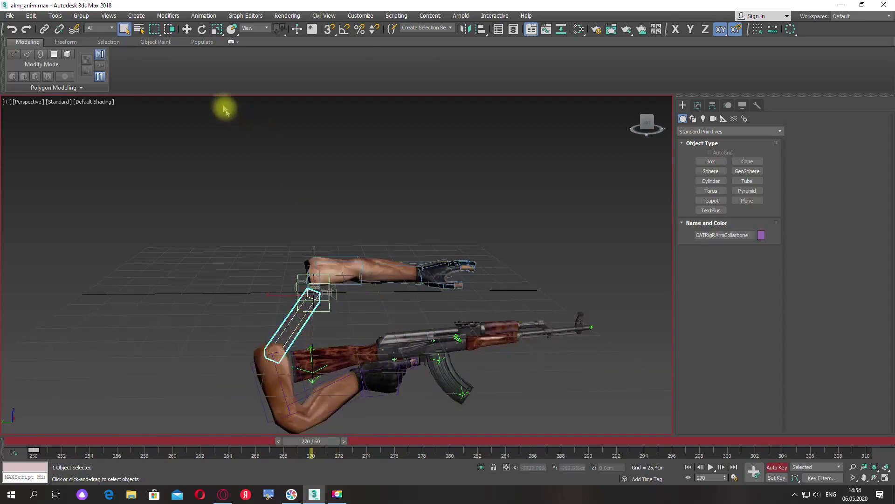
pyautogui.click(202, 29)
pyautogui.keyDown('alt'); pyautogui.moveTo(428, 314); pyautogui.dragTo(357, 307, button='middle'); pyautogui.keyUp('alt')
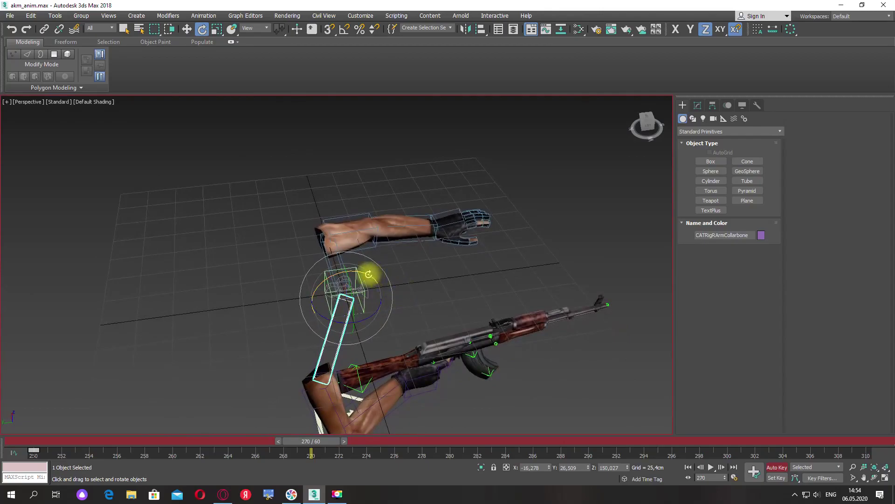
pyautogui.moveTo(367, 275); pyautogui.dragTo(319, 279)
pyautogui.press('c')
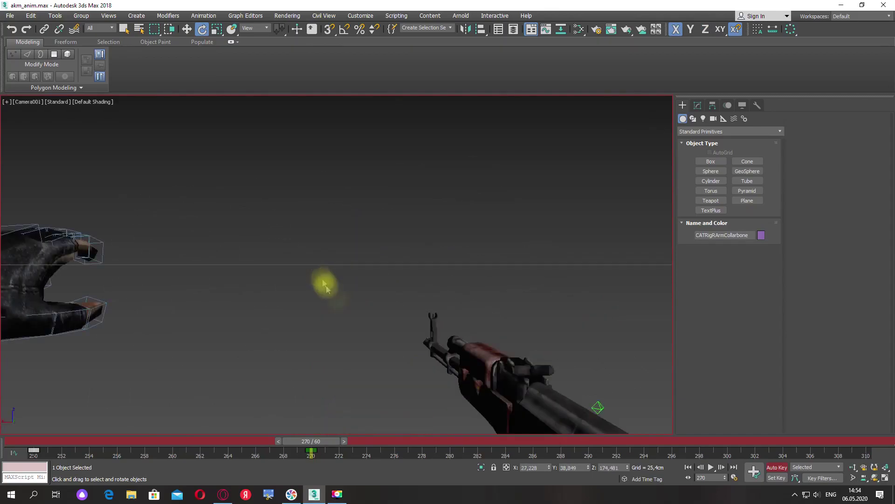
pyautogui.moveTo(310, 440)
pyautogui.mouseDown()
pyautogui.moveTo(104, 436)
pyautogui.moveTo(311, 432)
pyautogui.mouseUp()
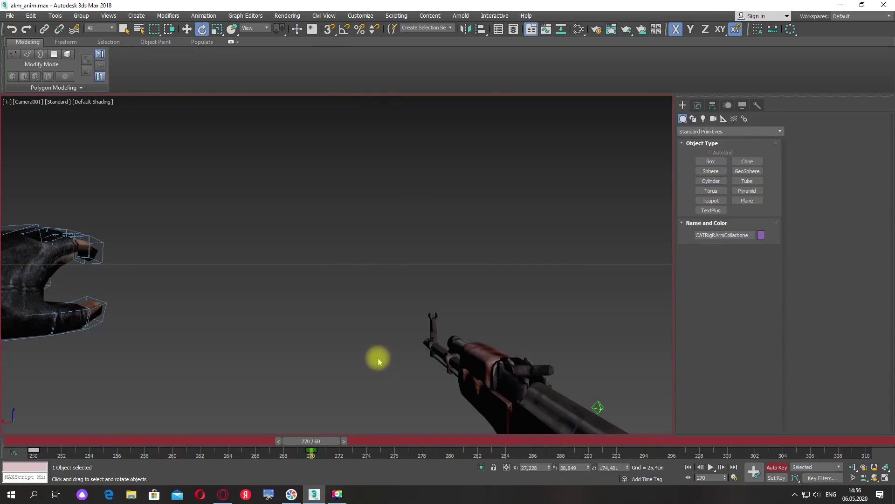
# Fine-tune the right collarbone's rotation at frame 270 to about X 32.1, Y 39.1, Z 177.5 and check it through the camera
pyautogui.press('p')
pyautogui.scroll(-5, 350, 354)
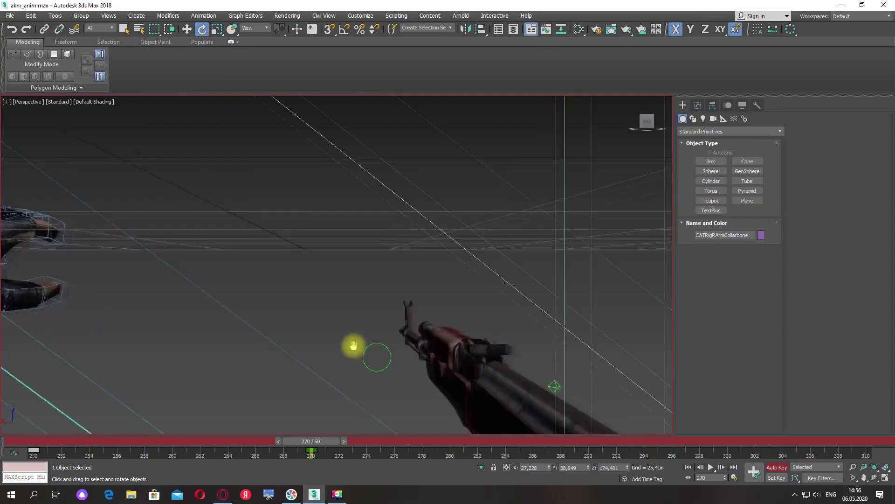
pyautogui.moveTo(349, 351)
pyautogui.keyDown('alt'); pyautogui.mouseDown(button='middle')
pyautogui.moveTo(376, 352)
pyautogui.moveTo(342, 368)
pyautogui.moveTo(281, 324)
pyautogui.moveTo(314, 334)
pyautogui.moveTo(260, 326)
pyautogui.moveTo(304, 329)
pyautogui.moveTo(338, 349)
pyautogui.mouseUp(button='middle'); pyautogui.keyUp('alt')
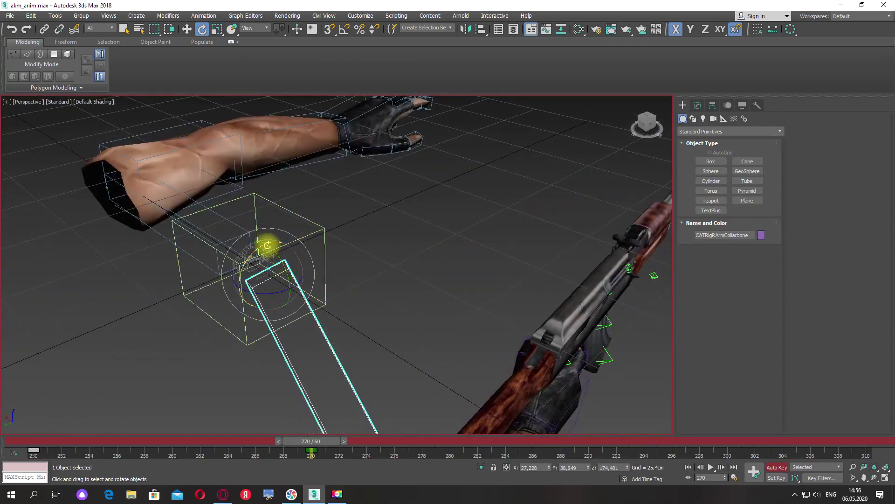
pyautogui.moveTo(268, 245); pyautogui.dragTo(264, 246)
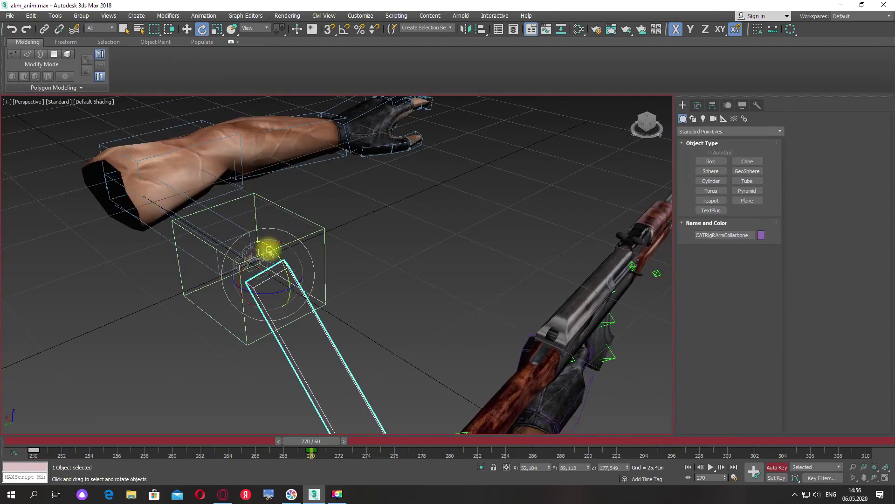
pyautogui.press('c')
pyautogui.moveTo(316, 446)
pyautogui.mouseDown()
pyautogui.moveTo(60, 440)
pyautogui.moveTo(316, 449)
pyautogui.mouseUp()
pyautogui.press('e')
pyautogui.moveTo(332, 391); pyautogui.dragTo(308, 350, button='middle')
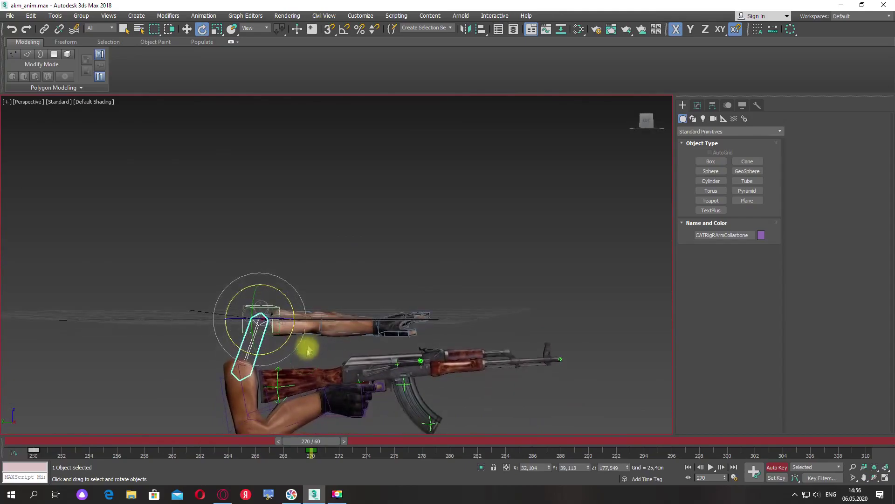
pyautogui.moveTo(310, 447)
pyautogui.mouseDown()
pyautogui.moveTo(36, 432)
pyautogui.moveTo(312, 448)
pyautogui.mouseUp()
pyautogui.press('e')
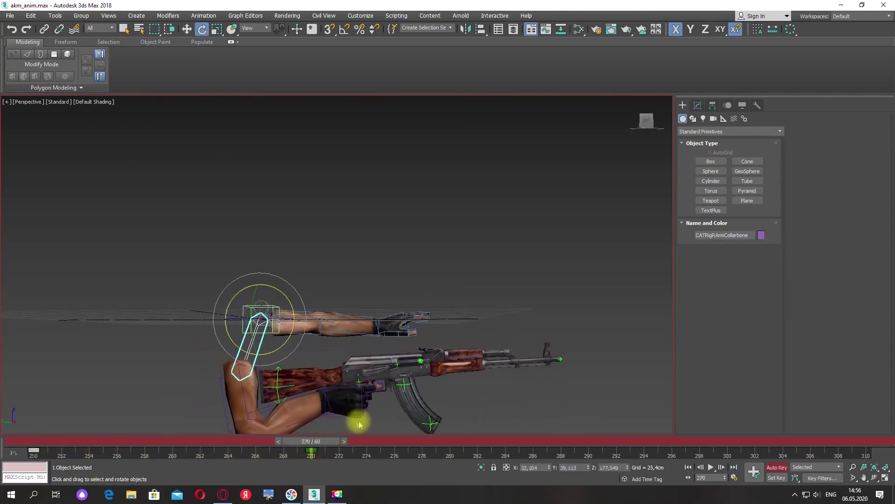
pyautogui.moveTo(336, 397); pyautogui.dragTo(510, 362)
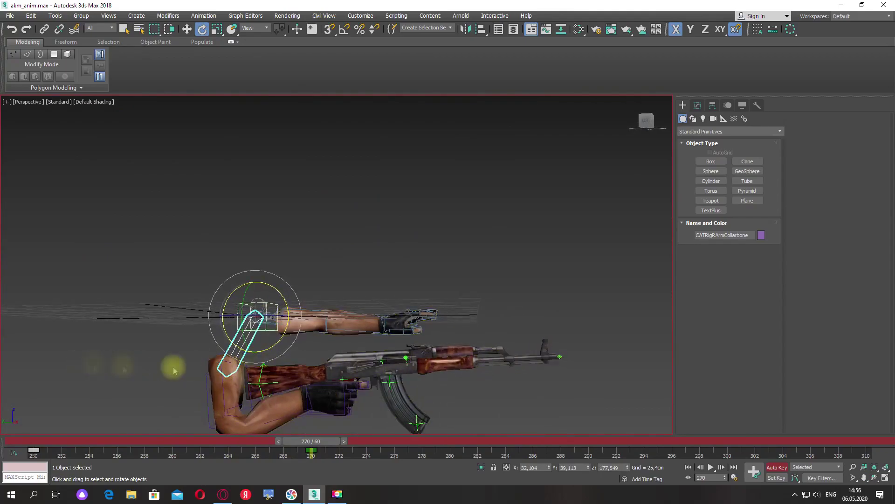
pyautogui.moveTo(468, 387); pyautogui.dragTo(491, 376, button='middle')
# Select the right arm's palm at frame 250 and copy its Z position value
pyautogui.moveTo(323, 445); pyautogui.dragTo(47, 443)
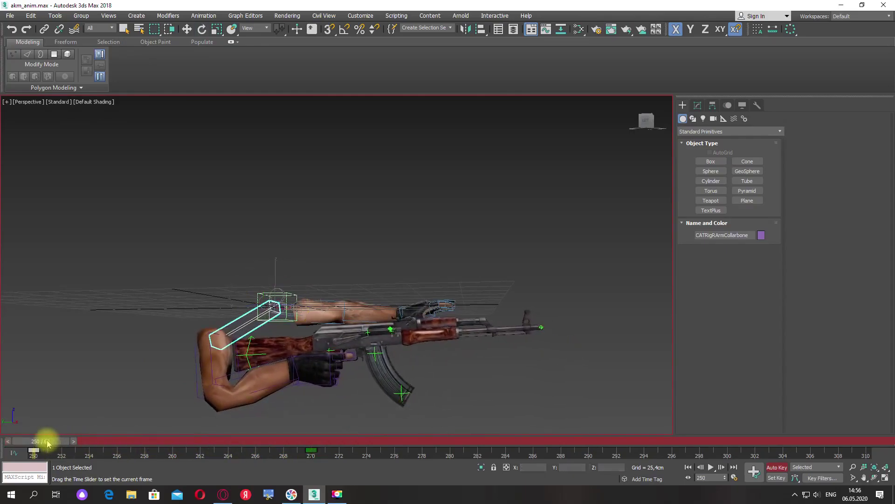
pyautogui.press('e')
pyautogui.click(309, 384)
pyautogui.press('q')
pyautogui.moveTo(60, 441)
pyautogui.mouseDown()
pyautogui.moveTo(89, 446)
pyautogui.moveTo(69, 444)
pyautogui.mouseUp()
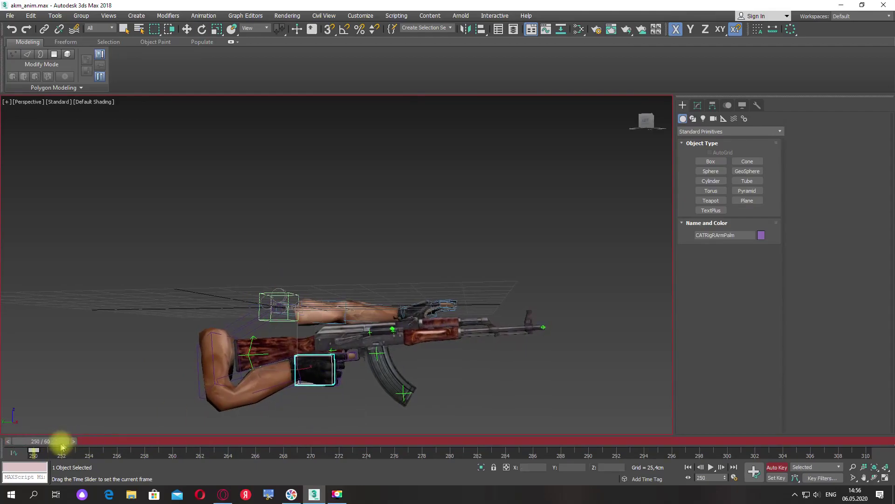
pyautogui.press('e')
pyautogui.moveTo(100, 366); pyautogui.dragTo(116, 370, button='middle')
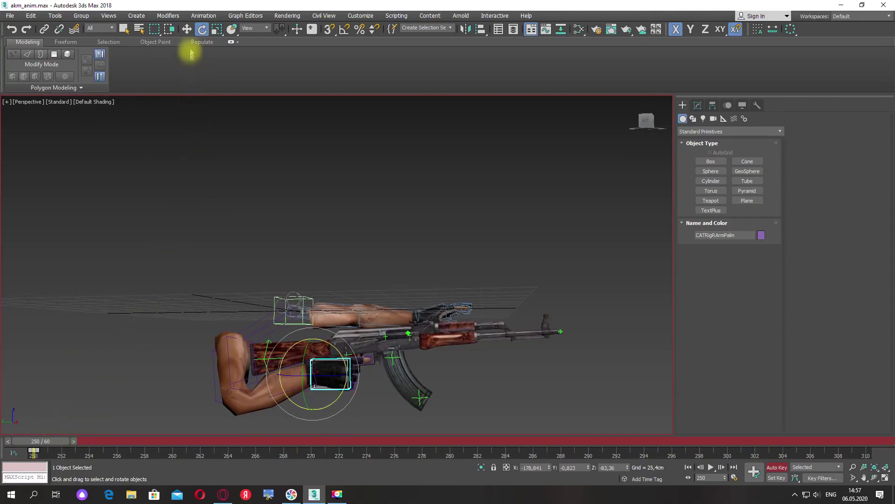
pyautogui.click(186, 29)
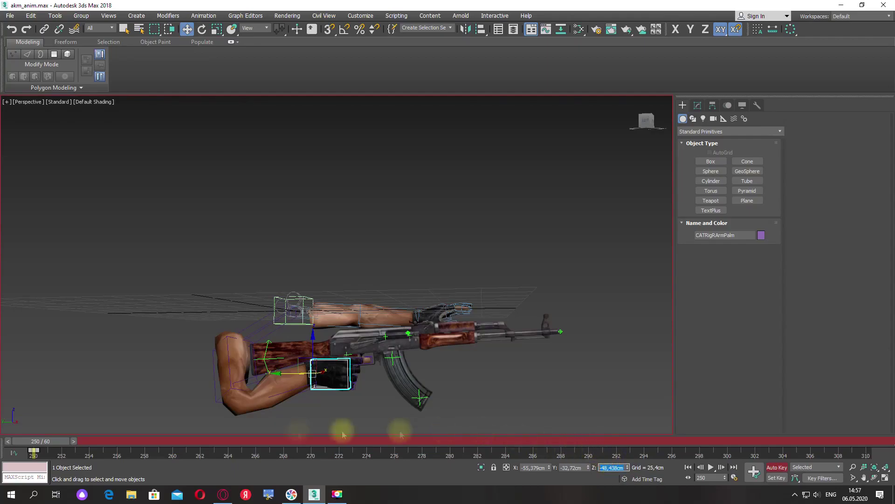
# Set the right palm's Z position at frame 270 to -48.438 cm and check the motion through the camera
pyautogui.moveTo(75, 441); pyautogui.dragTo(322, 456)
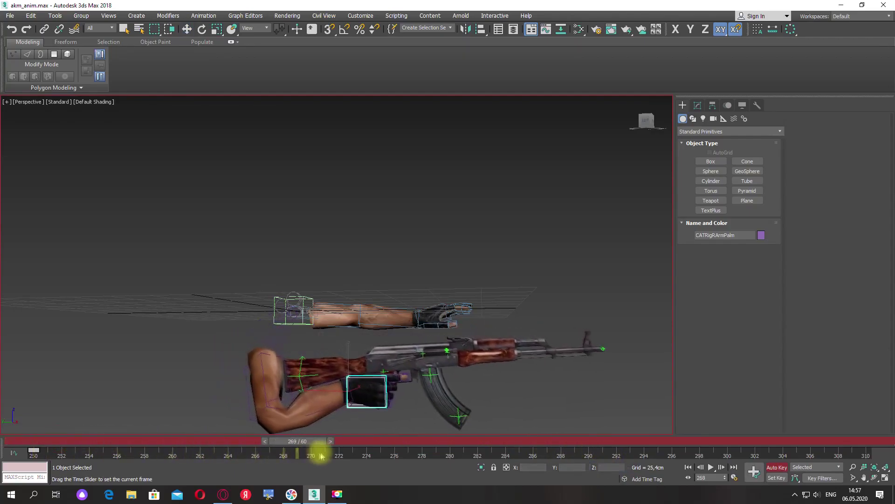
pyautogui.press('w')
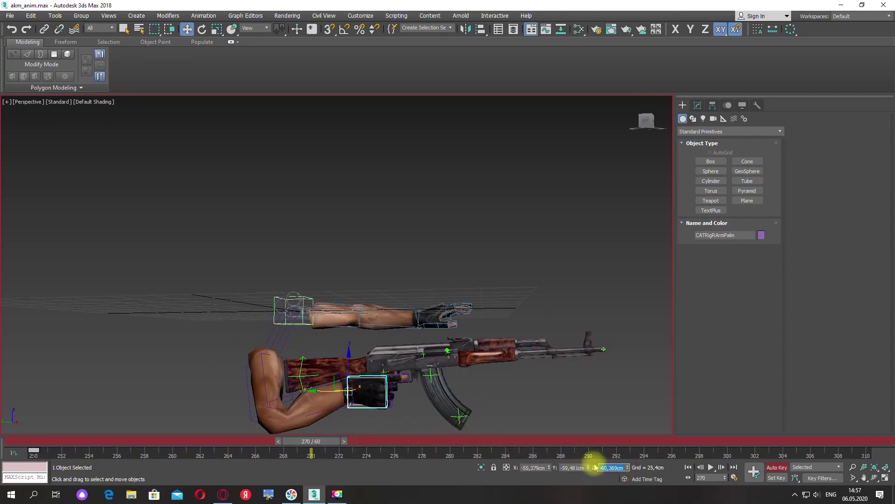
pyautogui.press('Return')
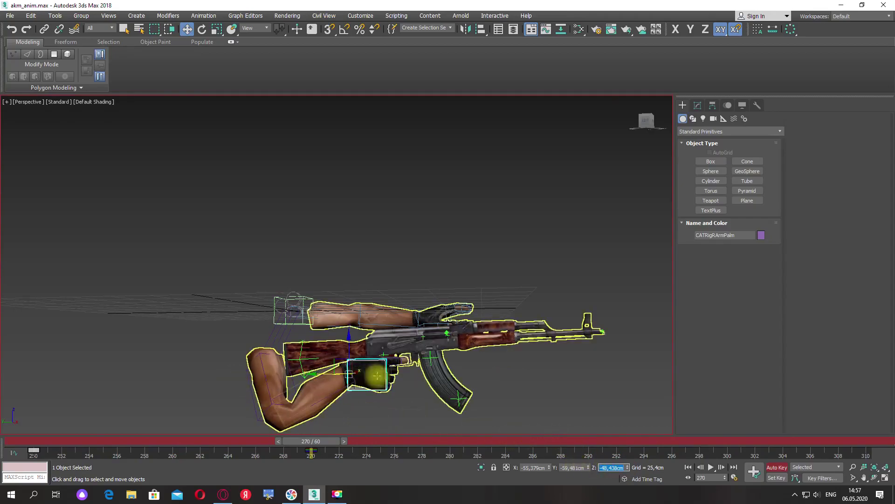
pyautogui.moveTo(319, 442)
pyautogui.mouseDown()
pyautogui.moveTo(56, 441)
pyautogui.moveTo(315, 447)
pyautogui.moveTo(283, 451)
pyautogui.moveTo(56, 445)
pyautogui.moveTo(325, 450)
pyautogui.mouseUp()
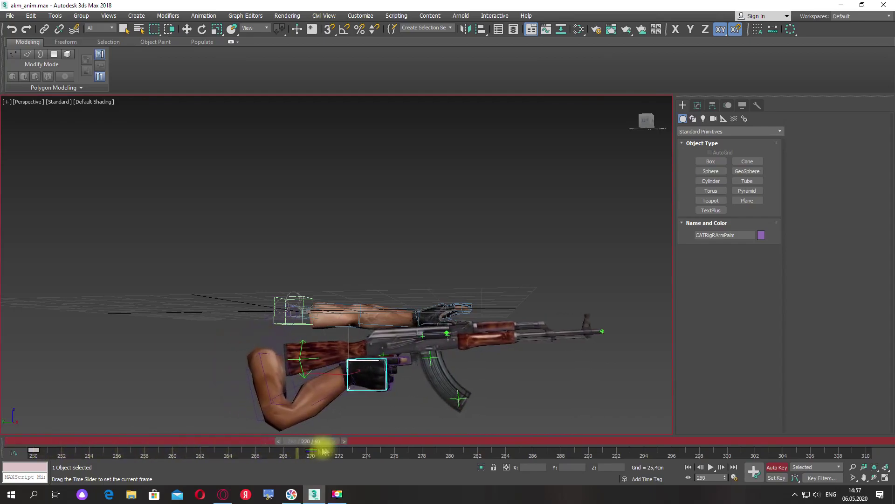
pyautogui.press('c')
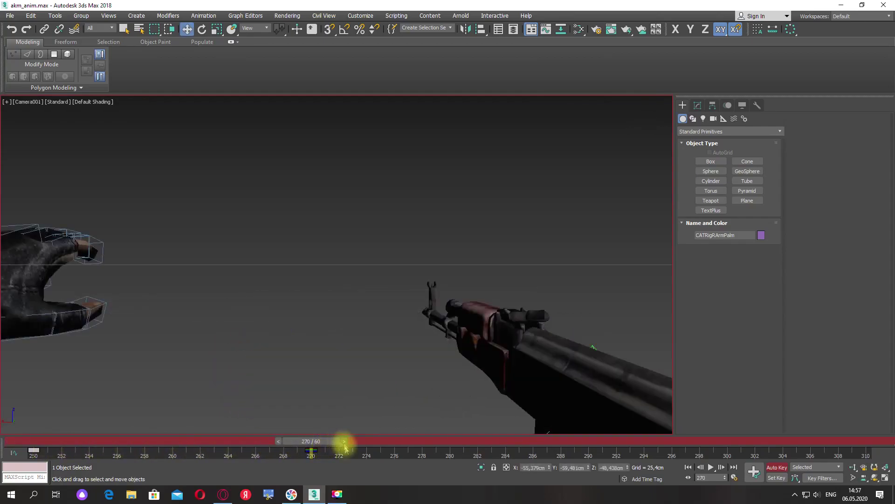
pyautogui.moveTo(333, 447)
pyautogui.mouseDown()
pyautogui.moveTo(100, 440)
pyautogui.moveTo(60, 449)
pyautogui.moveTo(340, 462)
pyautogui.moveTo(53, 461)
pyautogui.moveTo(336, 464)
pyautogui.mouseUp()
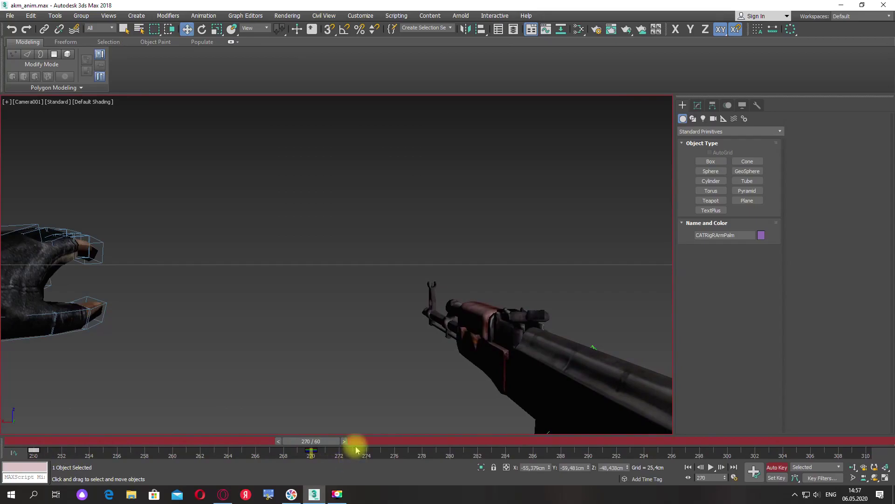
# Move the right palm along X to about -49.0 cm at frame 270 and check it through the camera
pyautogui.press('p')
pyautogui.scroll(-5, 355, 362)
pyautogui.moveTo(360, 362); pyautogui.dragTo(333, 357, button='middle')
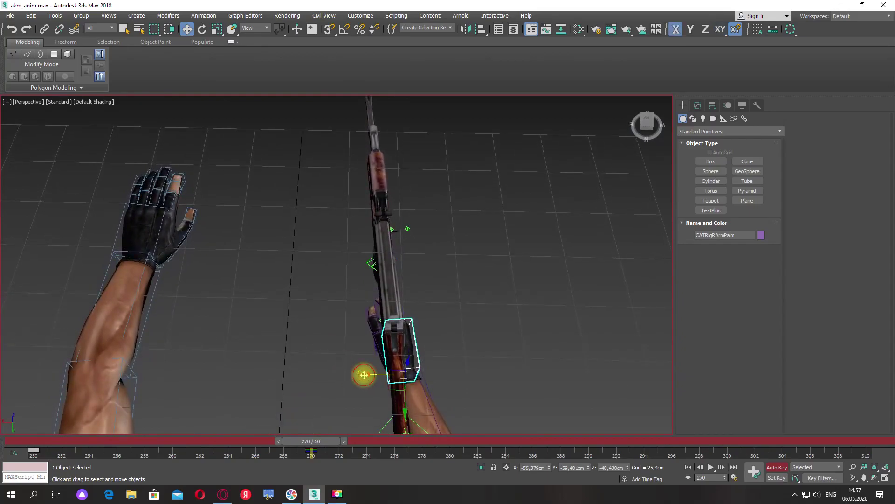
pyautogui.moveTo(363, 374); pyautogui.dragTo(352, 374)
pyautogui.press('c')
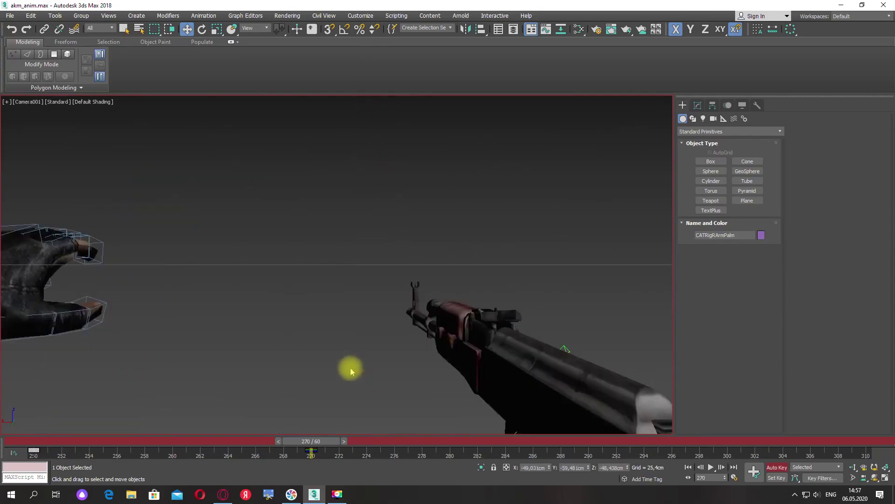
pyautogui.moveTo(326, 443); pyautogui.dragTo(326, 463)
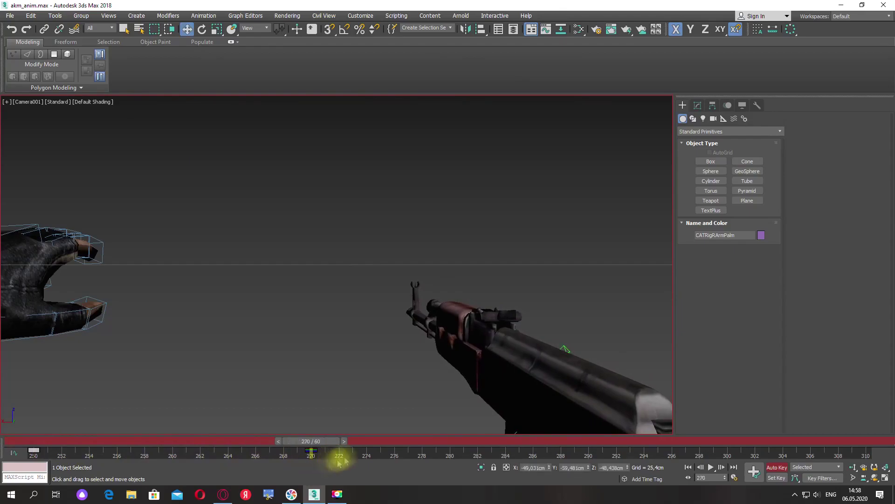
# Shift the right palm further along X to about -41.1 cm at frame 270 and scrub the motion in the camera view
pyautogui.press('p')
pyautogui.scroll(-5, 306, 360)
pyautogui.keyDown('alt'); pyautogui.moveTo(306, 359); pyautogui.dragTo(312, 405, button='middle'); pyautogui.keyUp('alt')
pyautogui.press('c')
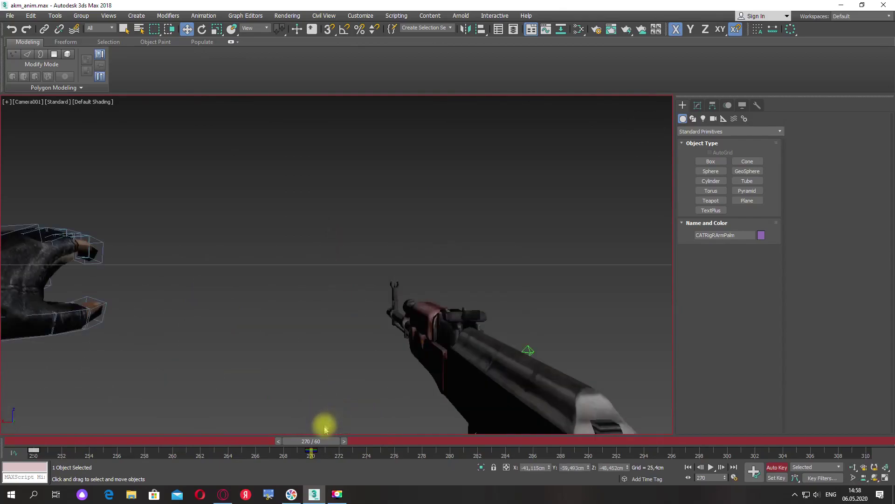
pyautogui.moveTo(326, 442); pyautogui.dragTo(328, 481)
# Nudge the right palm along X to about -40.2 cm at frame 270
pyautogui.press('w')
pyautogui.press('p')
pyautogui.moveTo(335, 410)
pyautogui.keyDown('alt'); pyautogui.mouseDown(button='middle')
pyautogui.moveTo(315, 380)
pyautogui.moveTo(319, 405)
pyautogui.moveTo(312, 379)
pyautogui.moveTo(342, 404)
pyautogui.mouseUp(button='middle'); pyautogui.keyUp('alt')
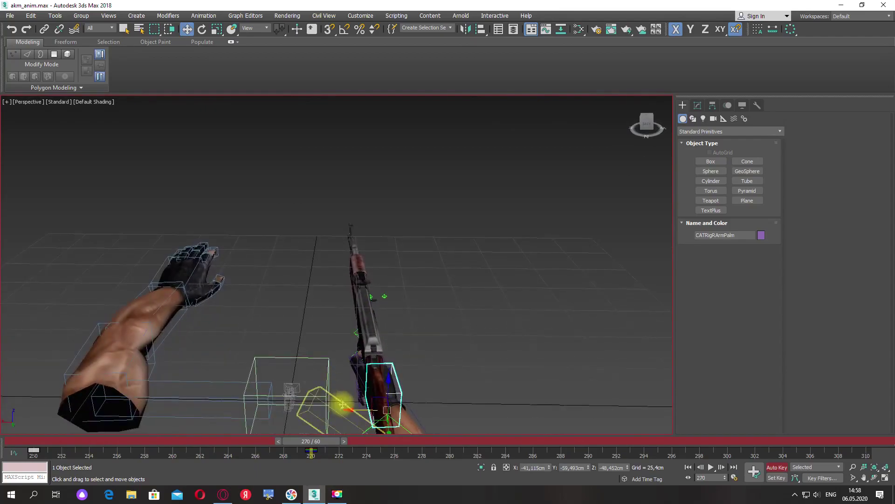
pyautogui.moveTo(348, 410); pyautogui.dragTo(345, 410)
# Rotate the right palm about Z to about -88.3 at frame 270 and check the rifle's motion through the camera
pyautogui.keyDown('alt'); pyautogui.moveTo(345, 410); pyautogui.dragTo(400, 392, button='middle'); pyautogui.keyUp('alt')
pyautogui.click(202, 30)
pyautogui.press('F7')
pyautogui.moveTo(385, 393); pyautogui.dragTo(379, 393)
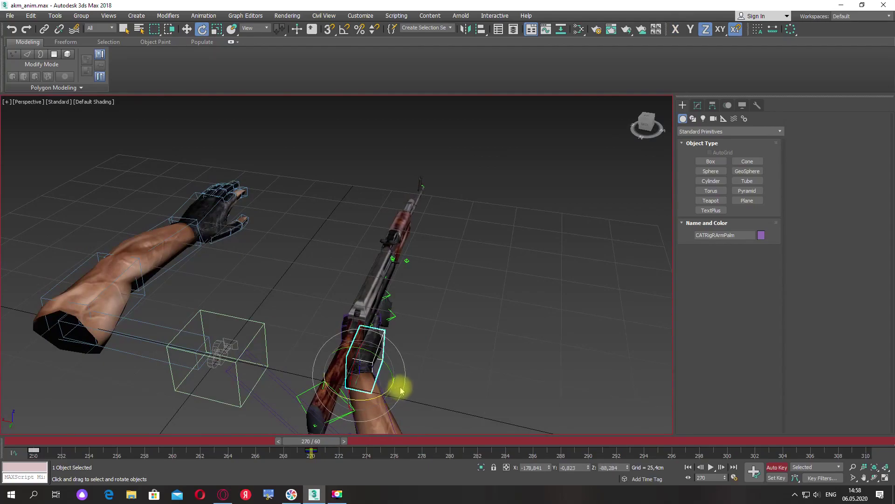
pyautogui.press('c')
pyautogui.moveTo(325, 442); pyautogui.dragTo(328, 485)
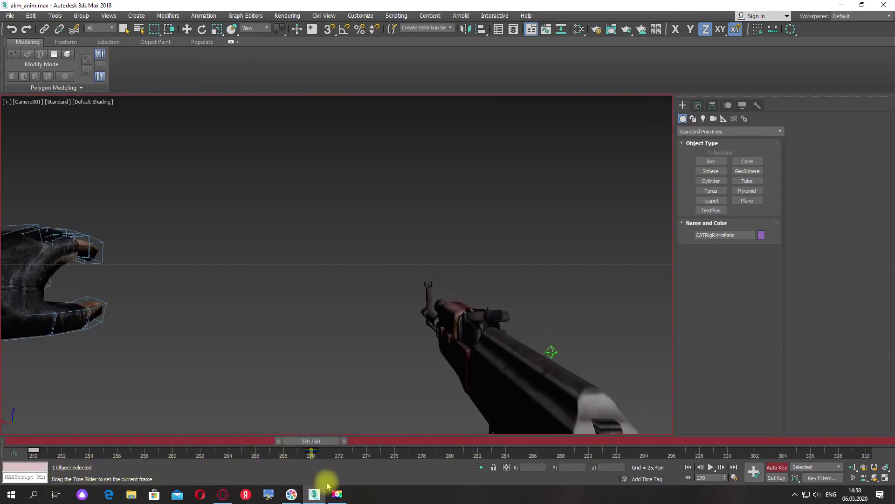
pyautogui.press('e')
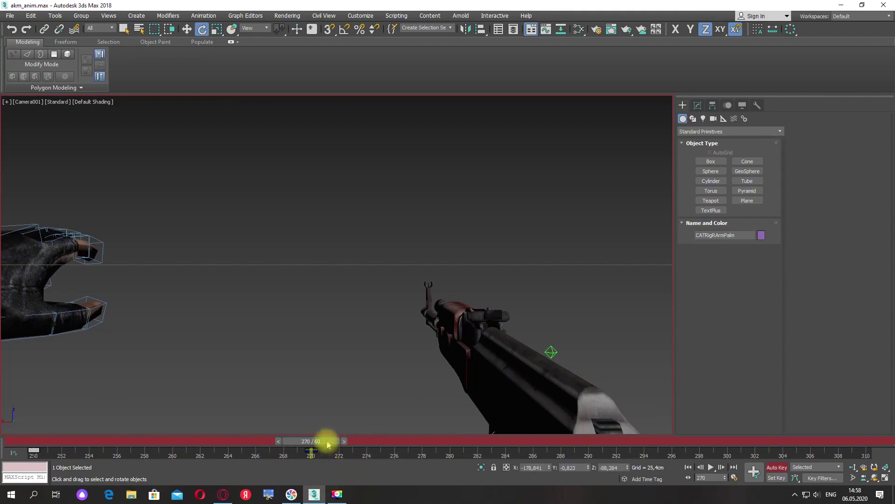
# Go to frame 290, move the right palm outward along X to about -81.4 cm and check it through the camera
pyautogui.moveTo(344, 444); pyautogui.dragTo(550, 452)
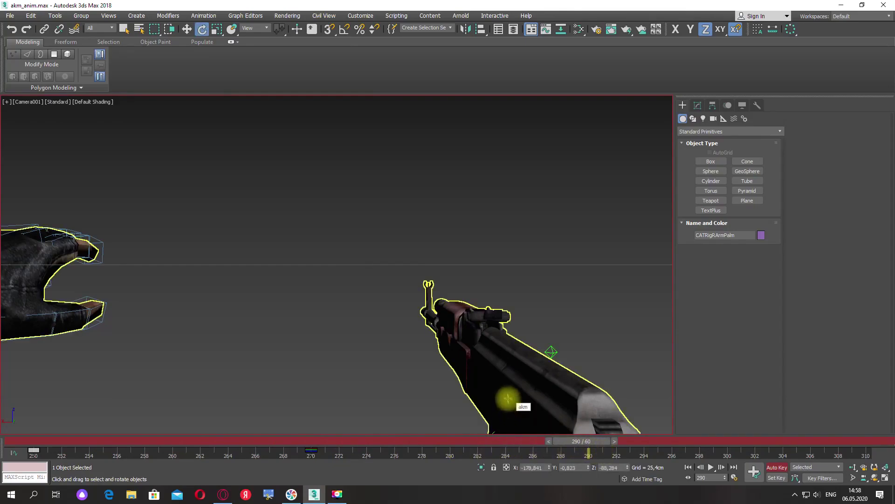
pyautogui.press('p')
pyautogui.scroll(-5, 462, 361)
pyautogui.keyDown('alt'); pyautogui.moveTo(496, 373); pyautogui.dragTo(472, 380, button='middle'); pyautogui.keyUp('alt')
pyautogui.click(186, 29)
pyautogui.keyDown('alt'); pyautogui.moveTo(526, 243); pyautogui.dragTo(469, 296, button='middle'); pyautogui.keyUp('alt')
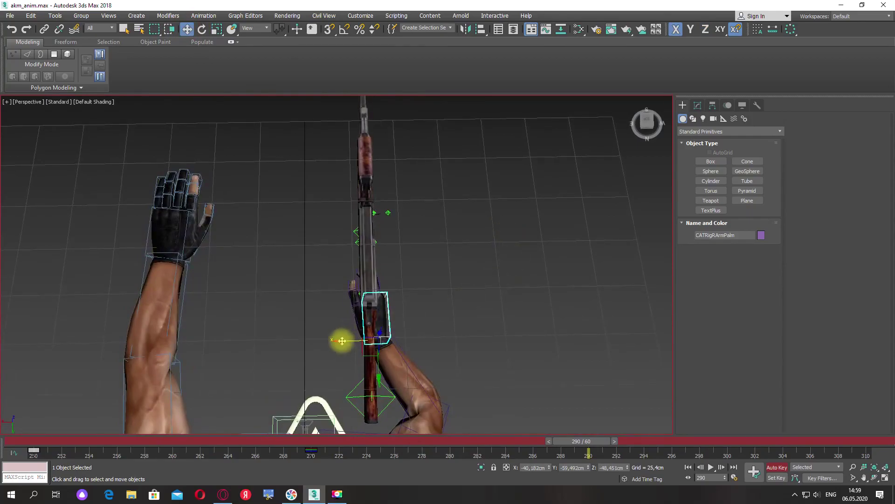
pyautogui.moveTo(342, 341); pyautogui.dragTo(412, 347)
pyautogui.press('c')
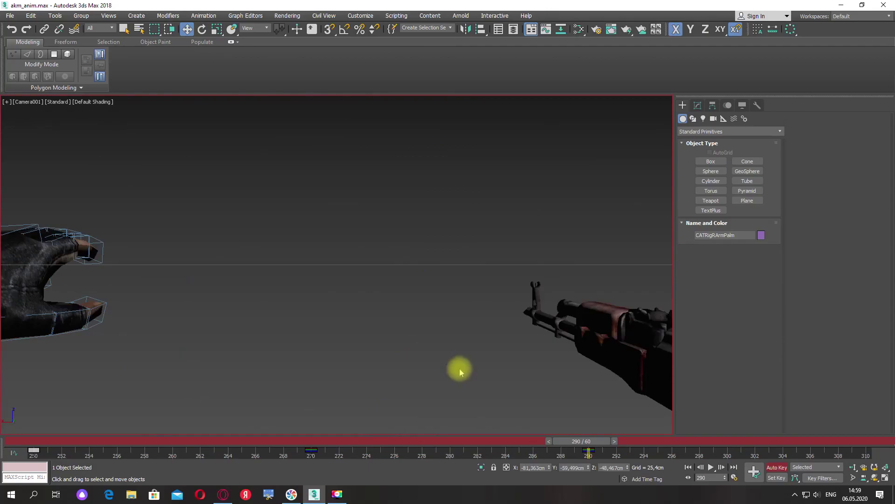
# Move the right palm back along X to about -66.5 cm at frame 290 and play the animation through the camera
pyautogui.press('p')
pyautogui.scroll(-5, 461, 334)
pyautogui.keyDown('alt'); pyautogui.moveTo(451, 335); pyautogui.dragTo(465, 393, button='middle'); pyautogui.keyUp('alt')
pyautogui.moveTo(467, 387); pyautogui.dragTo(451, 392)
pyautogui.press('c')
pyautogui.moveTo(568, 442); pyautogui.dragTo(529, 492)
pyautogui.press('w')
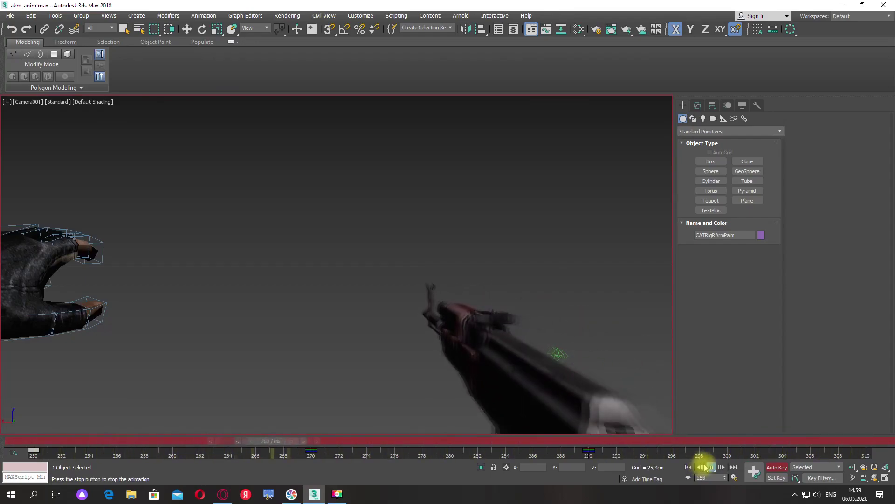
pyautogui.click(711, 467)
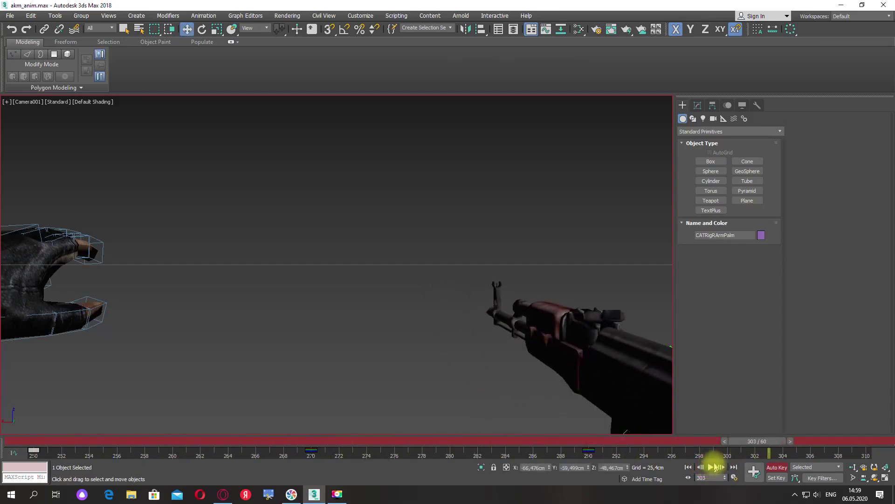
# Select the whole right arm from the collarbone down and set keys for it at frames 270 and 290
pyautogui.press('p')
pyautogui.keyDown('alt'); pyautogui.moveTo(472, 346); pyautogui.dragTo(398, 344, button='middle'); pyautogui.keyUp('alt')
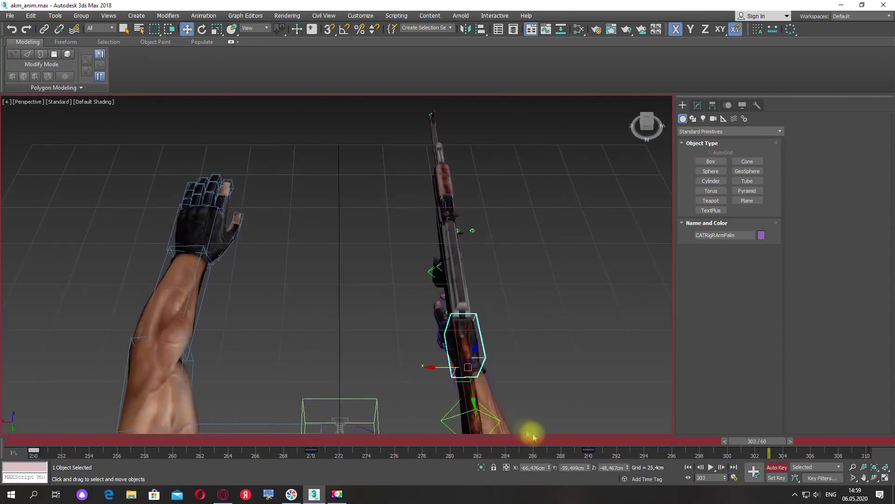
pyautogui.keyDown('alt'); pyautogui.moveTo(541, 373); pyautogui.dragTo(400, 280, button='middle'); pyautogui.keyUp('alt')
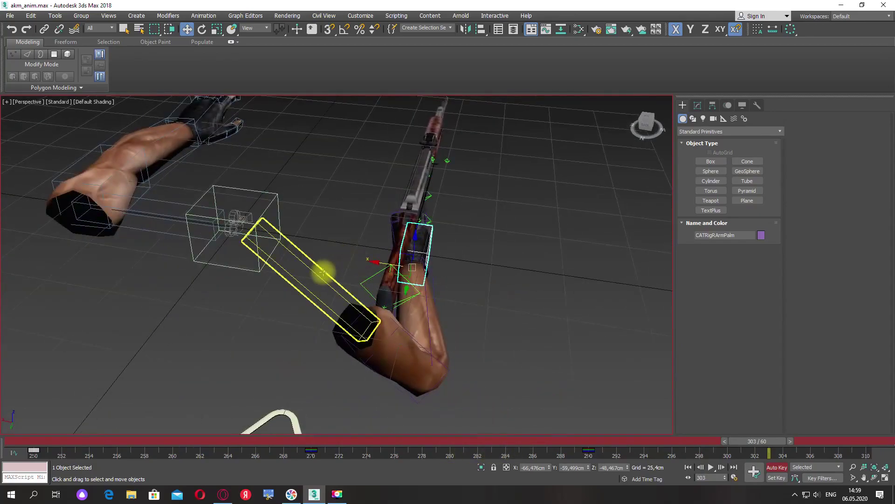
pyautogui.doubleClick(322, 272)
pyautogui.keyDown('alt'); pyautogui.moveTo(515, 350); pyautogui.dragTo(562, 423, button='middle'); pyautogui.keyUp('alt')
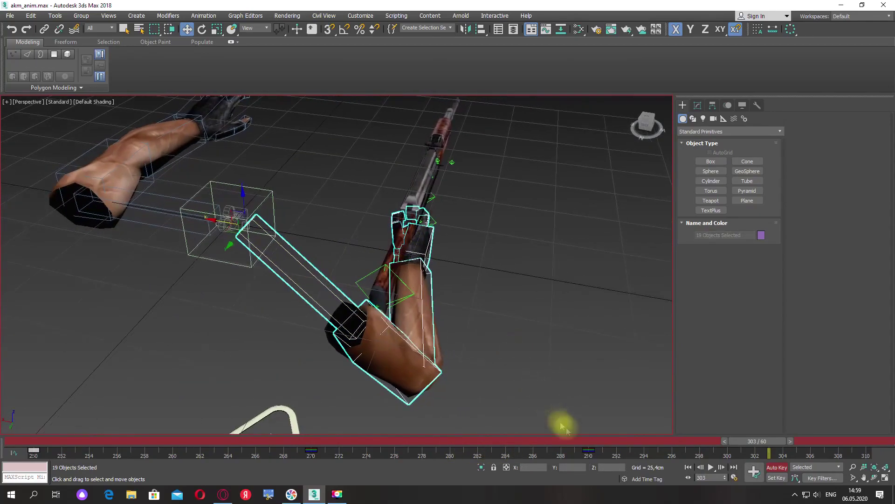
pyautogui.moveTo(737, 447); pyautogui.dragTo(298, 448)
pyautogui.press('w')
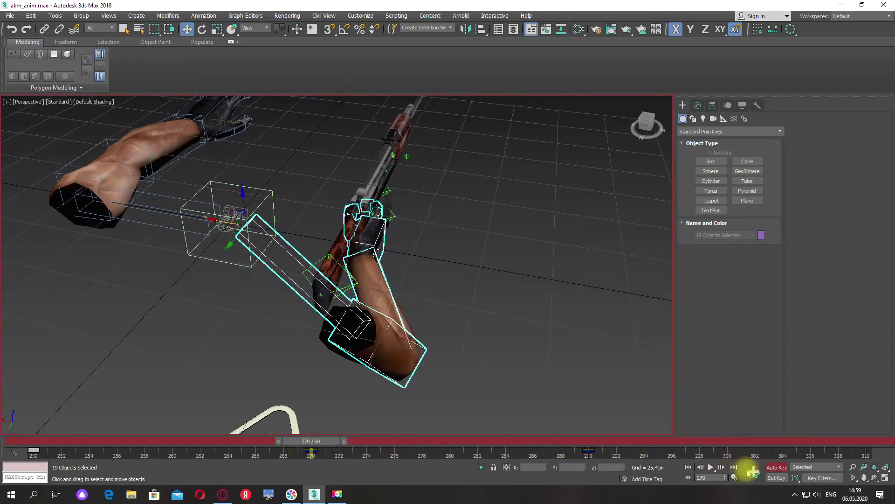
pyautogui.moveTo(326, 445); pyautogui.dragTo(594, 454)
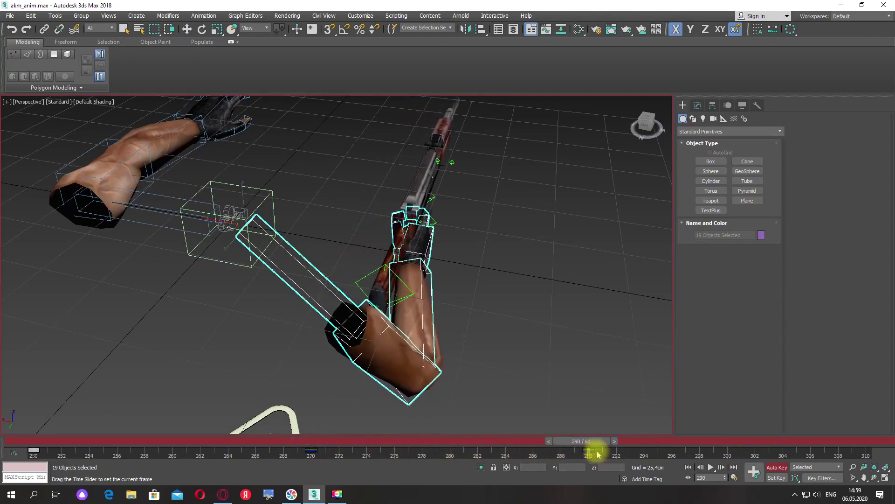
pyautogui.moveTo(576, 373); pyautogui.dragTo(544, 380, button='middle')
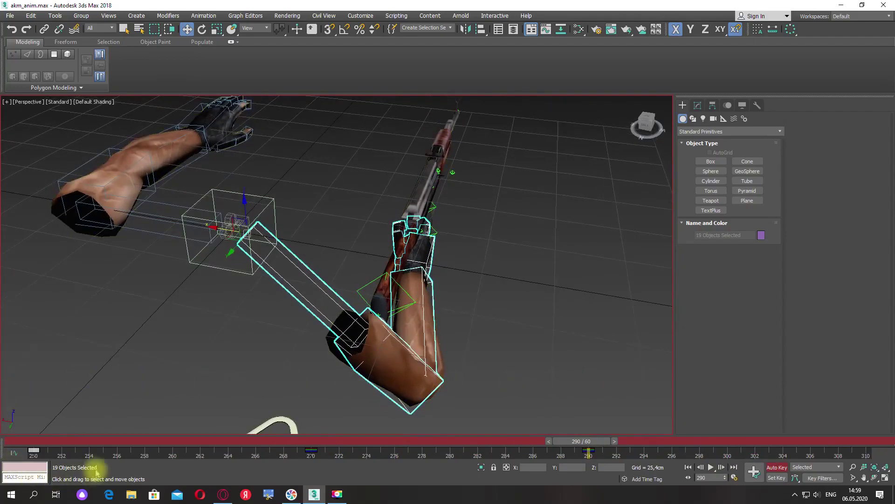
# Copy the right arm's key from frame 250 to frame 310 and play the animation through the camera
pyautogui.moveTo(62, 457); pyautogui.dragTo(31, 455)
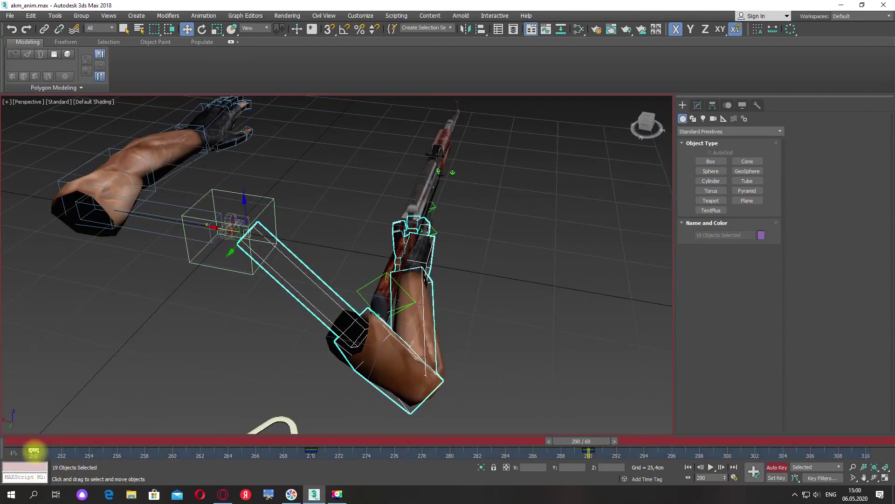
pyautogui.keyDown('shift'); pyautogui.moveTo(33, 449); pyautogui.dragTo(740, 454); pyautogui.keyUp('shift')
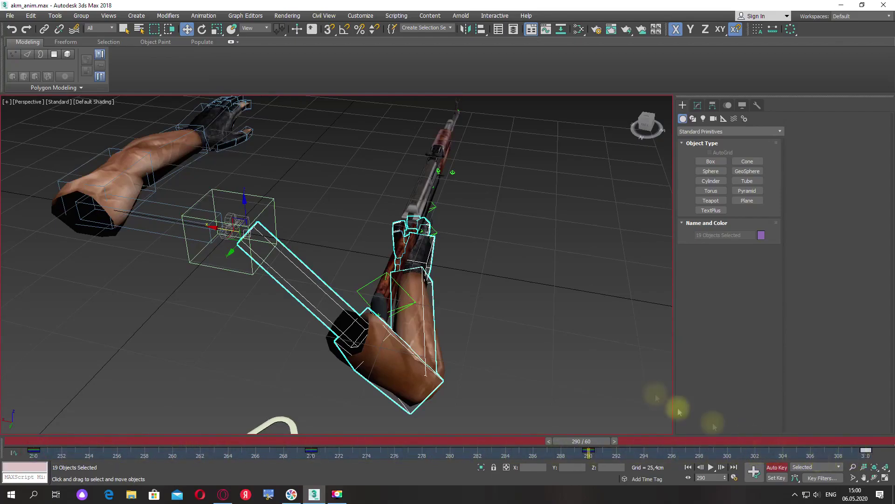
pyautogui.press('c')
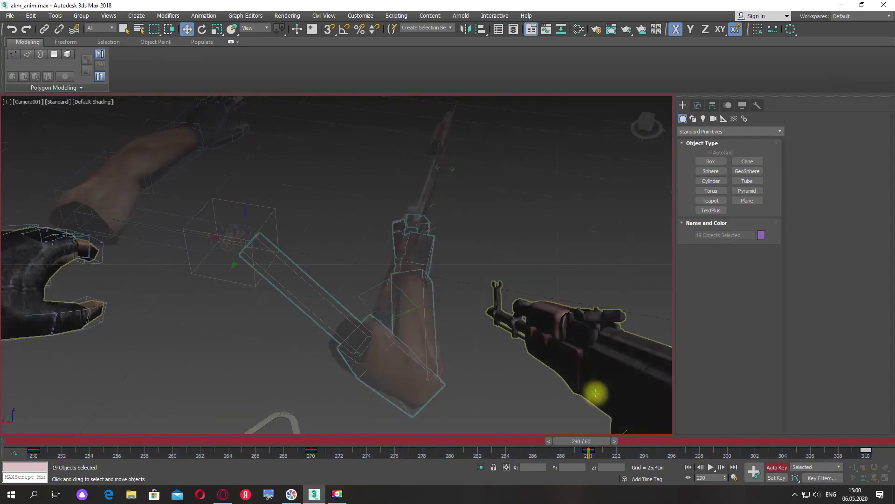
pyautogui.click(710, 467)
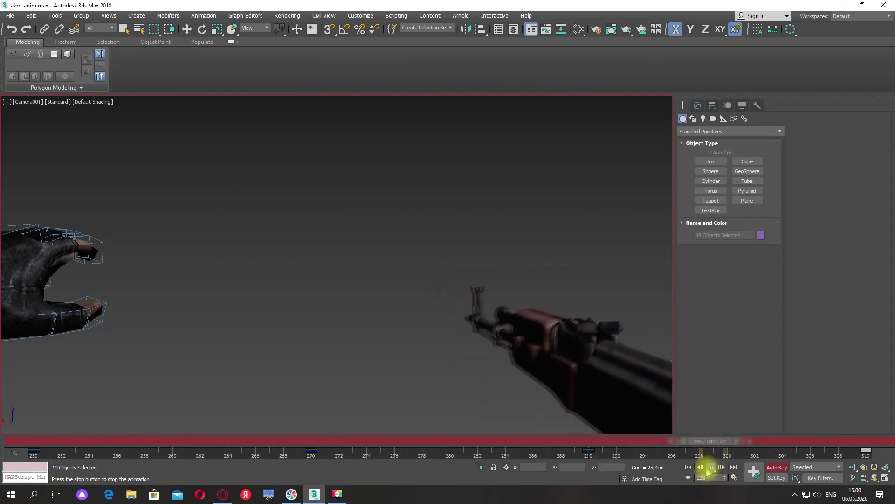
# Stop playback, rotate the right palm slightly inward at frame 270 so the rifle turns left, and check it through the camera
pyautogui.click(713, 467)
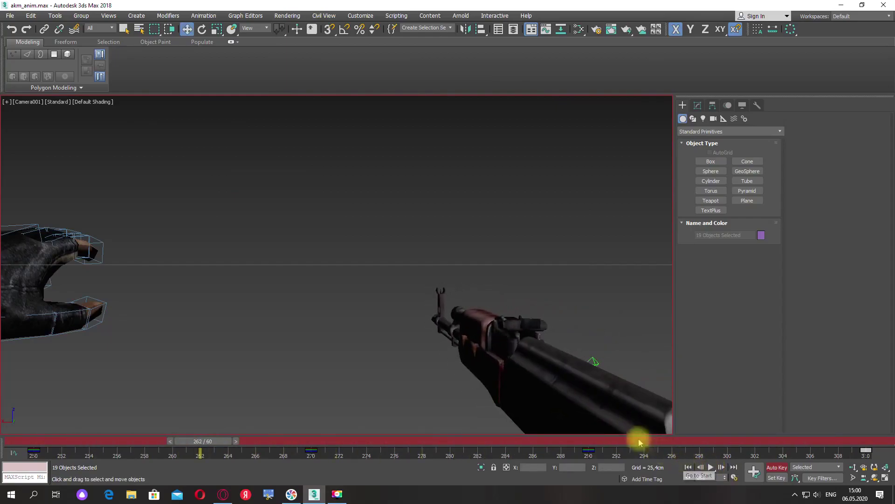
pyautogui.press('p')
pyautogui.keyDown('alt'); pyautogui.moveTo(546, 330); pyautogui.dragTo(432, 330, button='middle'); pyautogui.keyUp('alt')
pyautogui.scroll(-5, 541, 340)
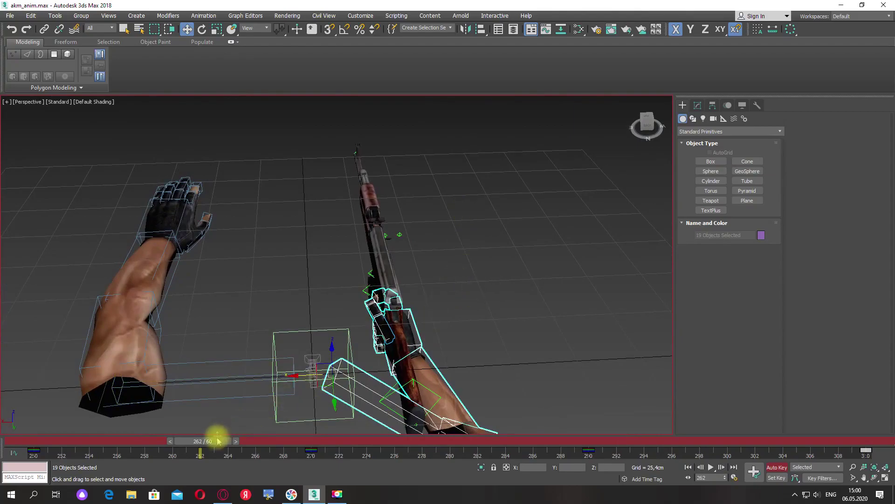
pyautogui.moveTo(215, 446); pyautogui.dragTo(320, 444)
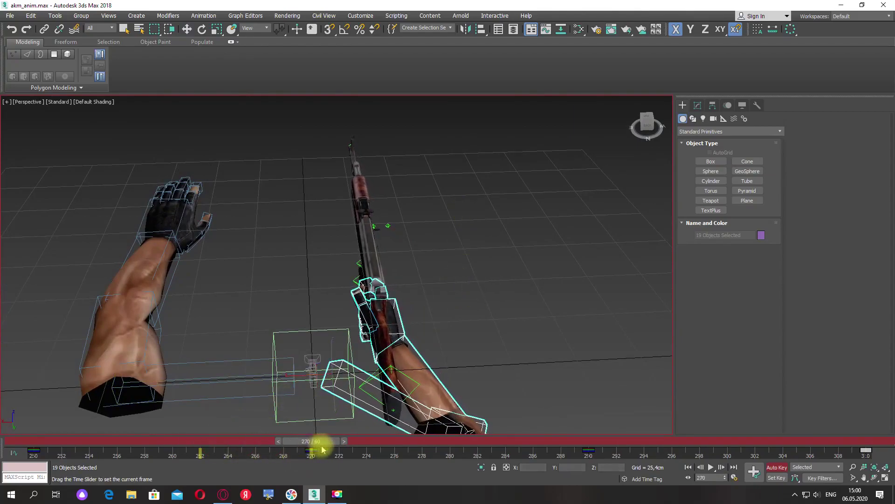
pyautogui.press('e')
pyautogui.click(458, 338)
pyautogui.keyDown('alt'); pyautogui.moveTo(458, 338); pyautogui.dragTo(393, 355, button='middle'); pyautogui.keyUp('alt')
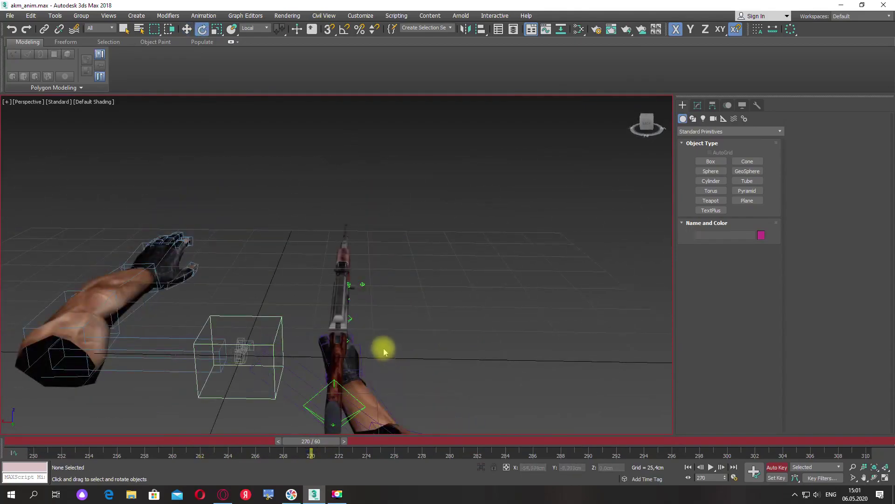
pyautogui.click(361, 347)
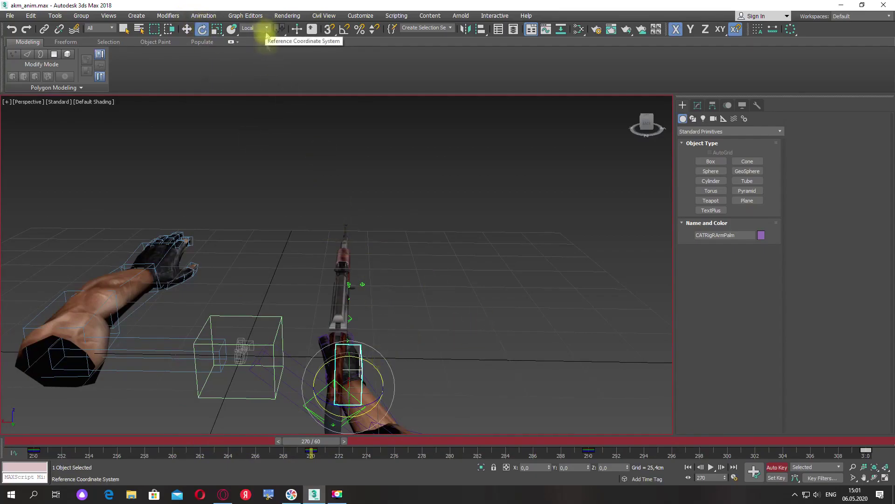
pyautogui.moveTo(364, 360); pyautogui.dragTo(348, 360)
pyautogui.press('c')
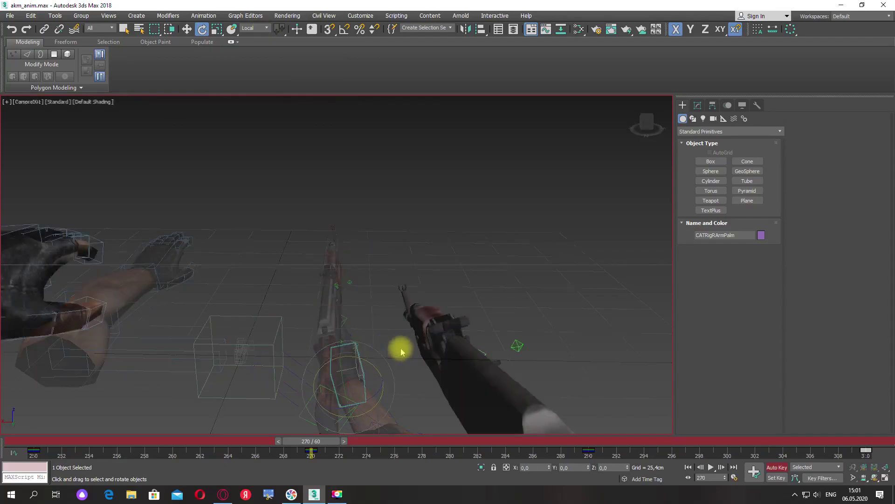
# Rotate the right palm slightly outward at frame 290 so the rifle turns right, and play the animation through the camera
pyautogui.moveTo(334, 447); pyautogui.dragTo(601, 481)
pyautogui.press('e')
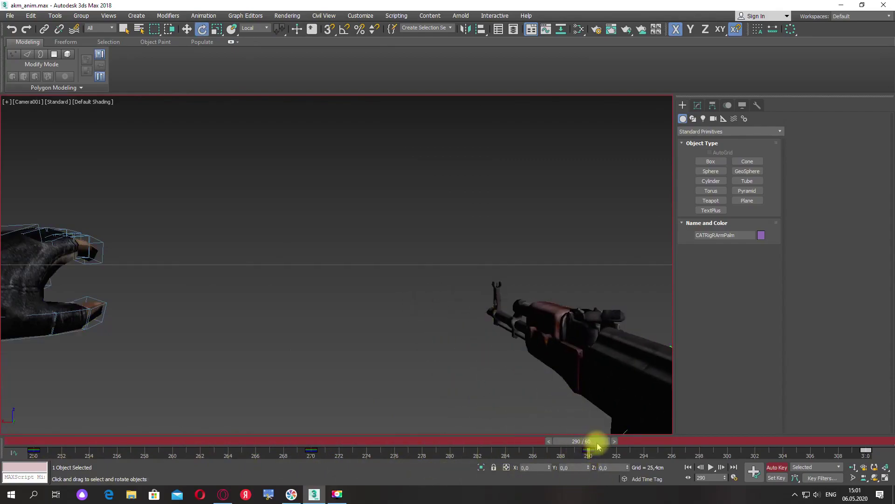
pyautogui.press('p')
pyautogui.keyDown('alt'); pyautogui.moveTo(441, 346); pyautogui.dragTo(432, 396, button='middle'); pyautogui.keyUp('alt')
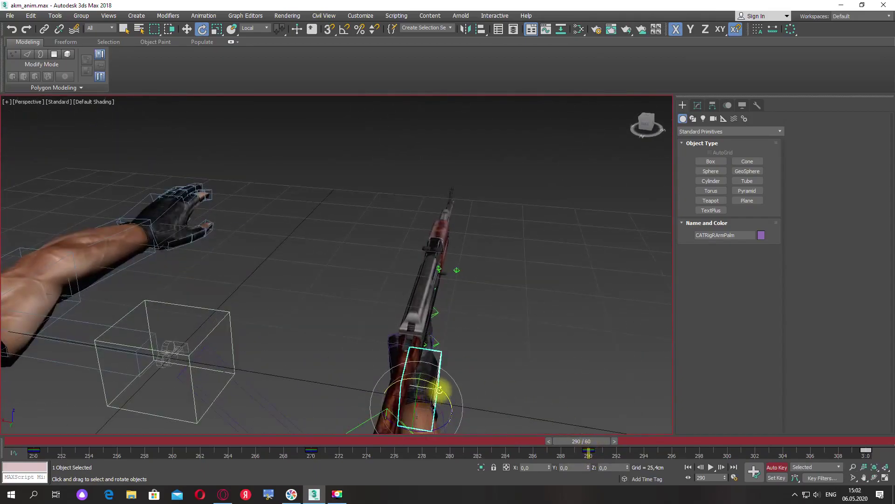
pyautogui.moveTo(441, 389); pyautogui.dragTo(446, 394)
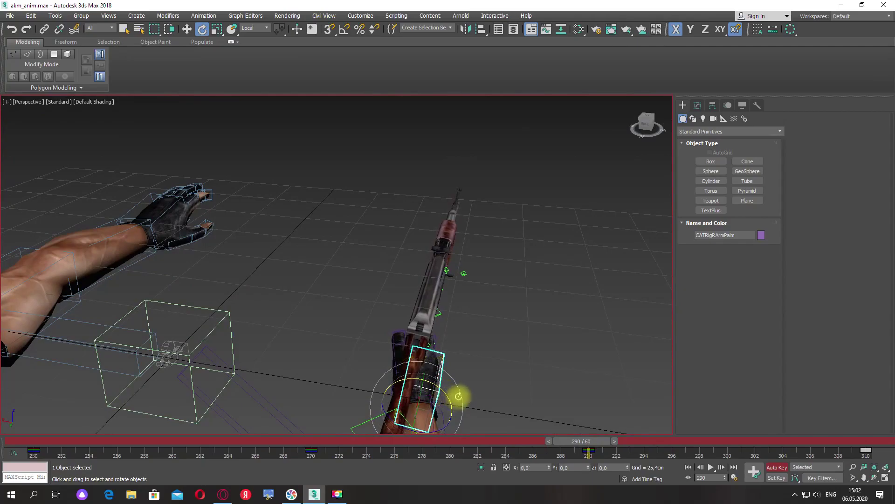
pyautogui.press('c')
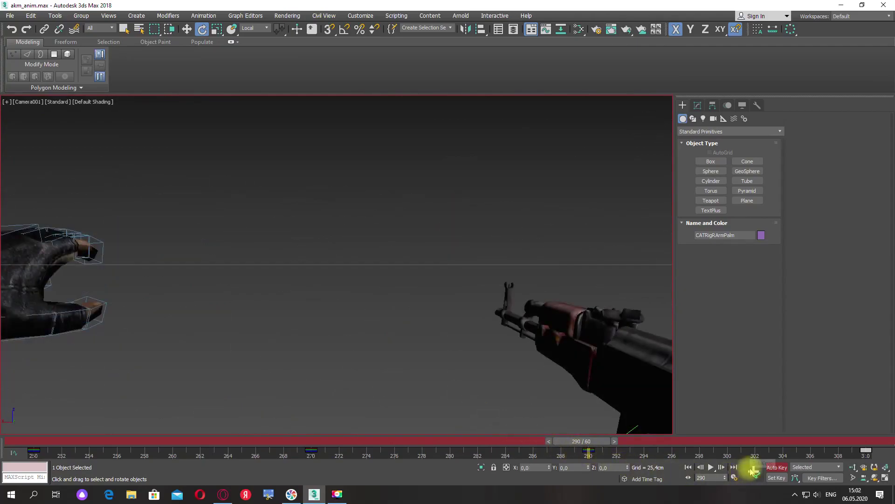
pyautogui.click(709, 468)
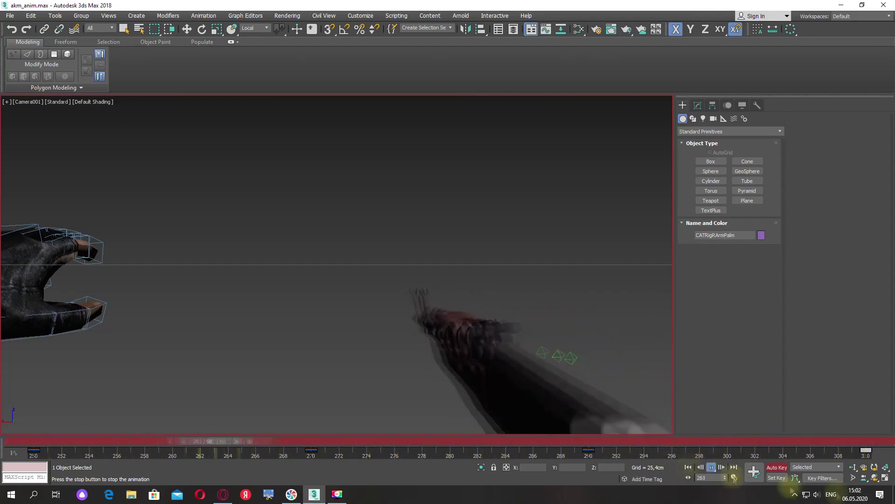
pyautogui.click(712, 467)
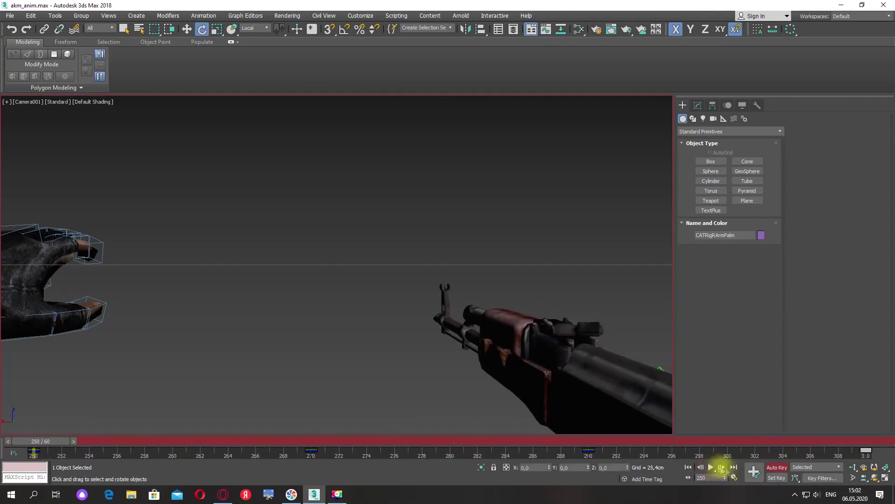
# Select the entire right arm from the collarbone down and key its pose at frames 270 and 290
pyautogui.press('p')
pyautogui.keyDown('alt'); pyautogui.moveTo(676, 414); pyautogui.dragTo(470, 332, button='middle'); pyautogui.keyUp('alt')
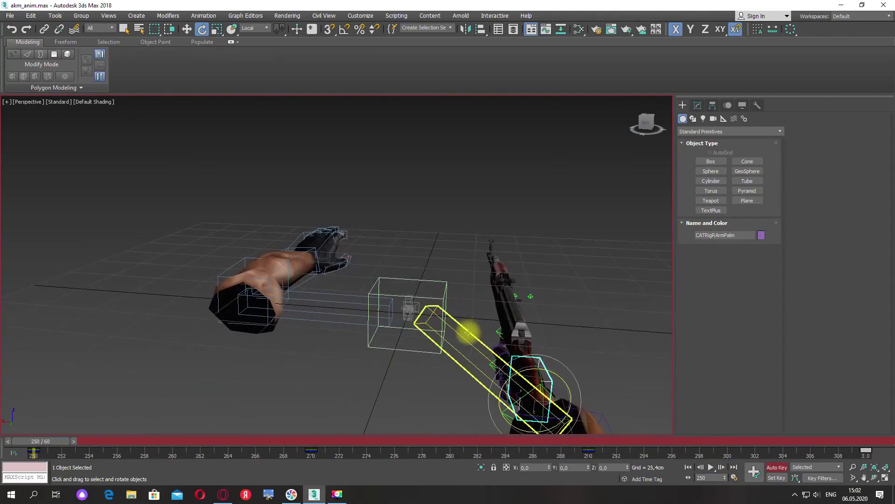
pyautogui.doubleClick(468, 331)
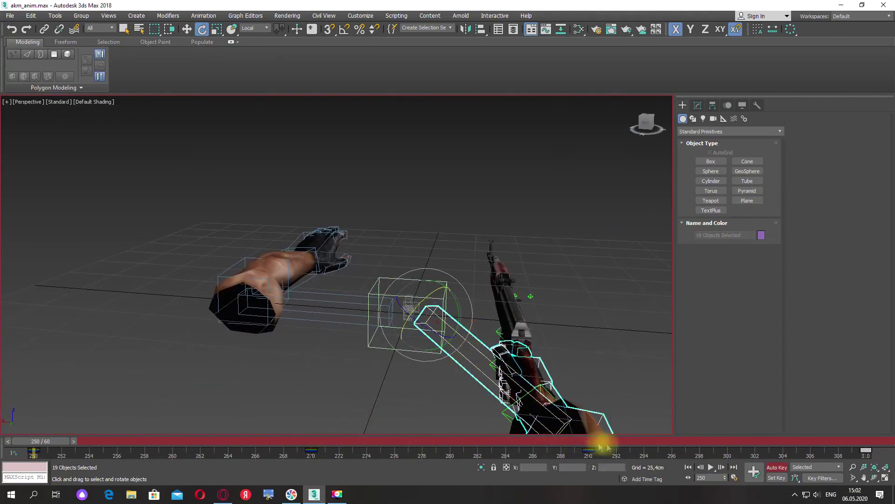
pyautogui.moveTo(70, 441); pyautogui.dragTo(311, 455)
pyautogui.press('e')
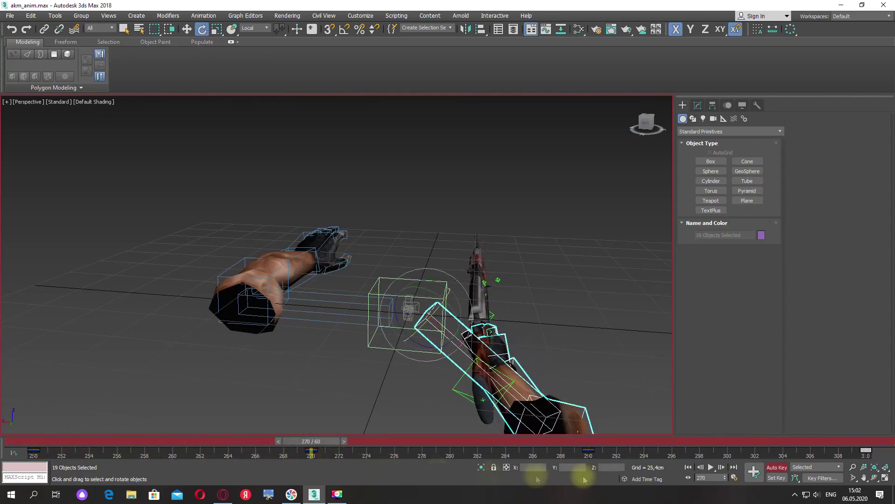
pyautogui.moveTo(332, 439); pyautogui.dragTo(606, 458)
pyautogui.press('e')
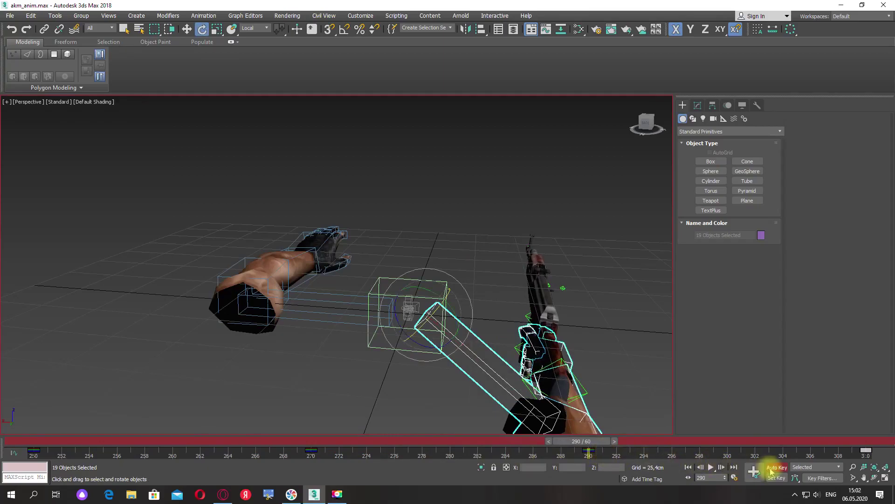
# Place the right arm's end key at frame 310 and play the animation through the camera
pyautogui.moveTo(630, 376); pyautogui.dragTo(546, 374, button='middle')
pyautogui.scroll(-3, 564, 382)
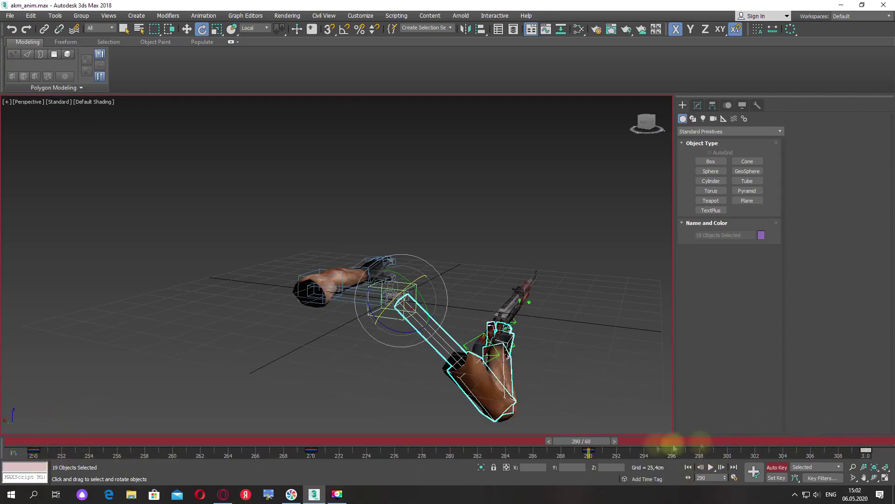
pyautogui.moveTo(594, 444); pyautogui.dragTo(855, 450)
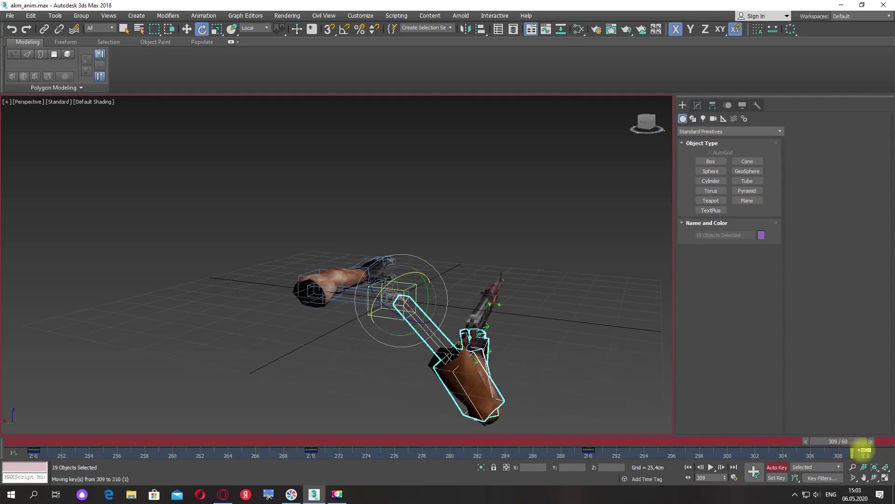
pyautogui.press('c')
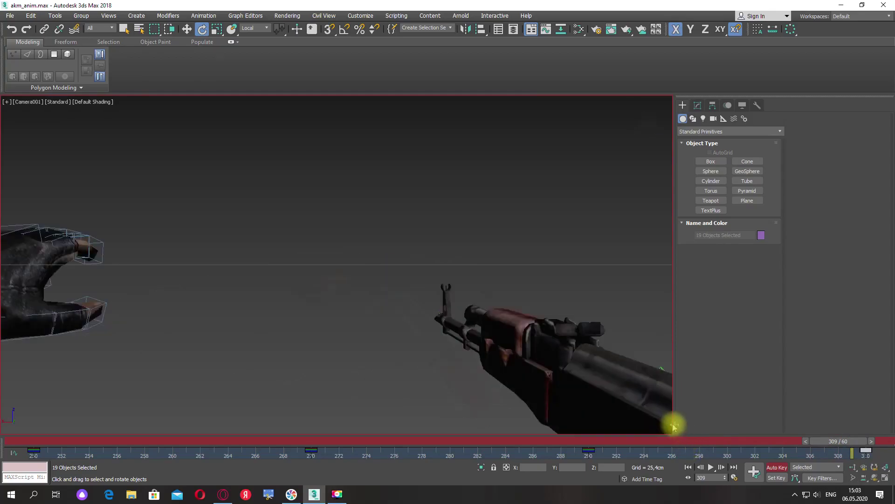
pyautogui.click(713, 468)
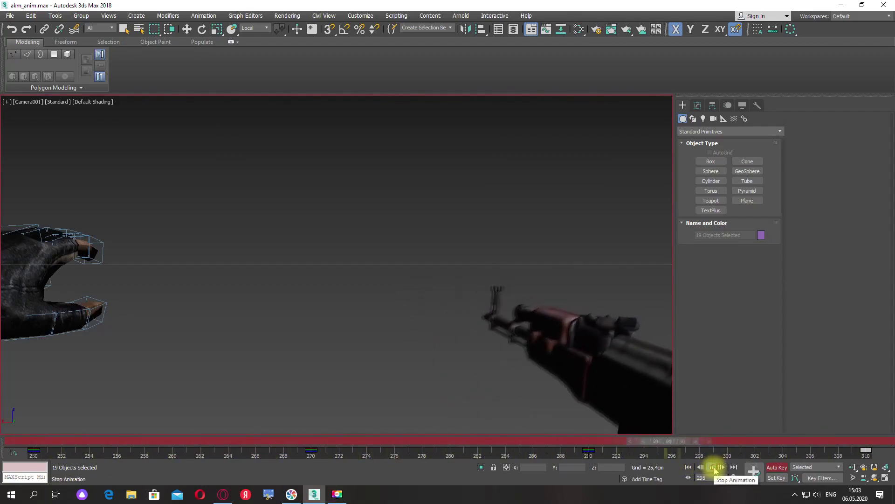
pyautogui.click(713, 468)
# Rotate the left collarbone about its local Y axis at frame 250 to swing the left arm towards the rifle
pyautogui.press('p')
pyautogui.keyDown('alt'); pyautogui.moveTo(555, 372); pyautogui.dragTo(530, 370, button='middle'); pyautogui.keyUp('alt')
pyautogui.moveTo(533, 402); pyautogui.dragTo(538, 397, button='middle')
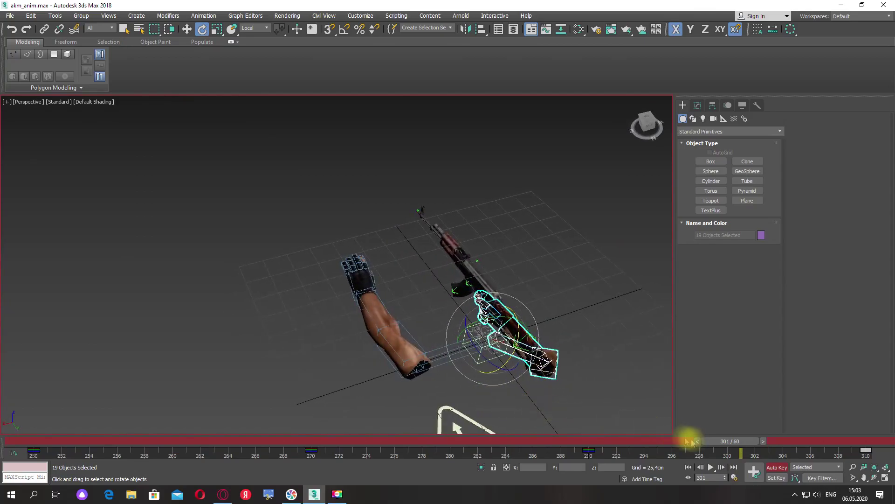
pyautogui.moveTo(707, 440); pyautogui.dragTo(26, 437)
pyautogui.keyDown('alt'); pyautogui.moveTo(26, 432); pyautogui.dragTo(420, 418, button='middle'); pyautogui.keyUp('alt')
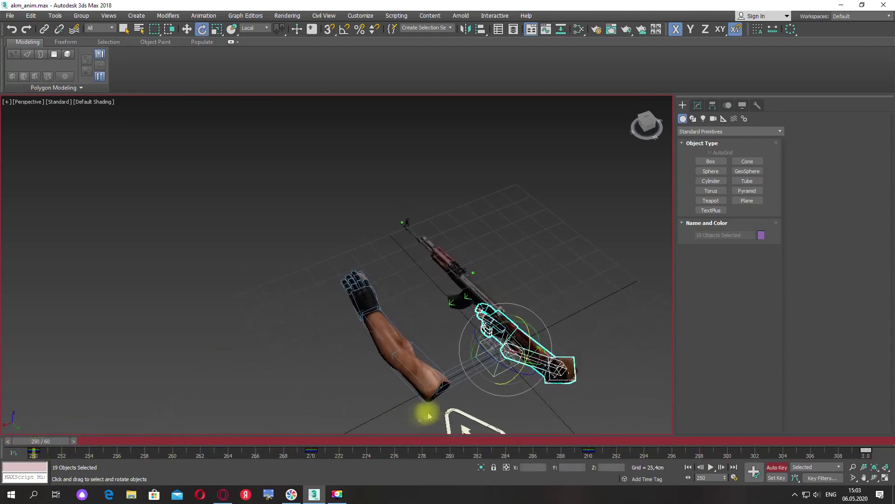
pyautogui.keyDown('alt'); pyautogui.moveTo(489, 406); pyautogui.dragTo(566, 421, button='middle'); pyautogui.keyUp('alt')
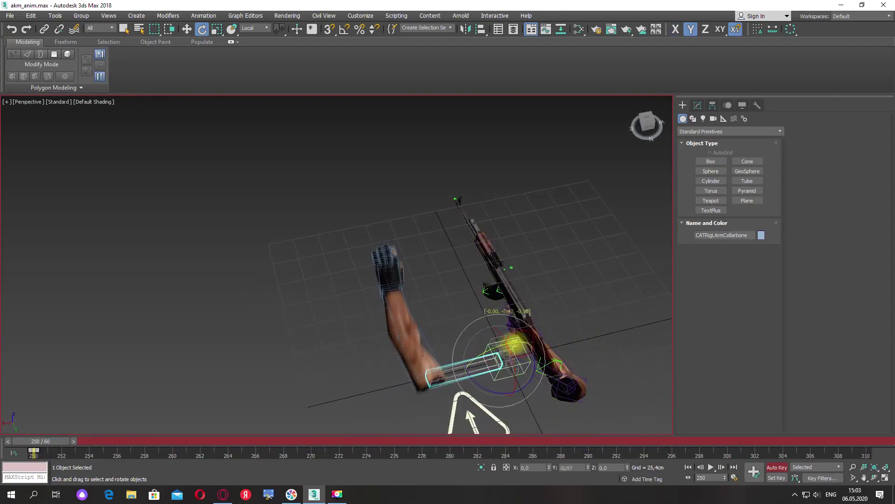
pyautogui.moveTo(513, 343); pyautogui.dragTo(462, 348)
pyautogui.keyDown('alt'); pyautogui.moveTo(457, 358); pyautogui.dragTo(468, 343, button='middle'); pyautogui.keyUp('alt')
pyautogui.keyDown('alt'); pyautogui.moveTo(439, 348); pyautogui.dragTo(436, 349, button='middle'); pyautogui.keyUp('alt')
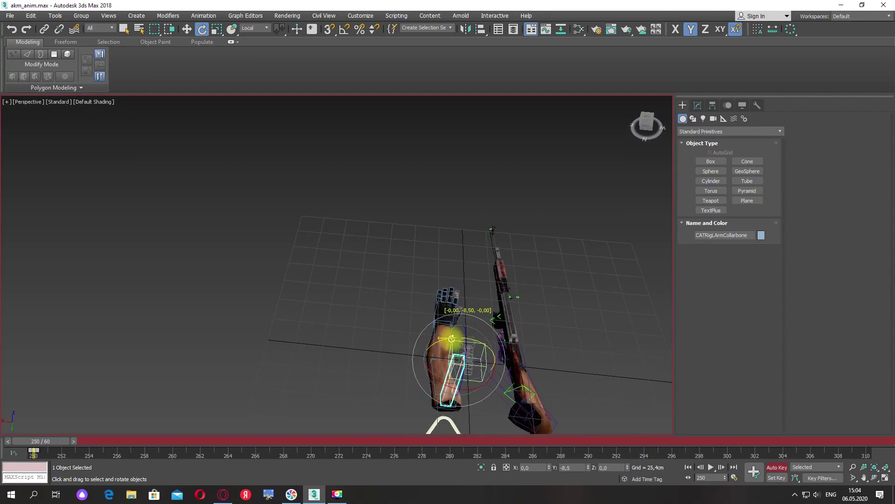
pyautogui.keyDown('alt'); pyautogui.moveTo(382, 346); pyautogui.dragTo(395, 328, button='middle'); pyautogui.keyUp('alt')
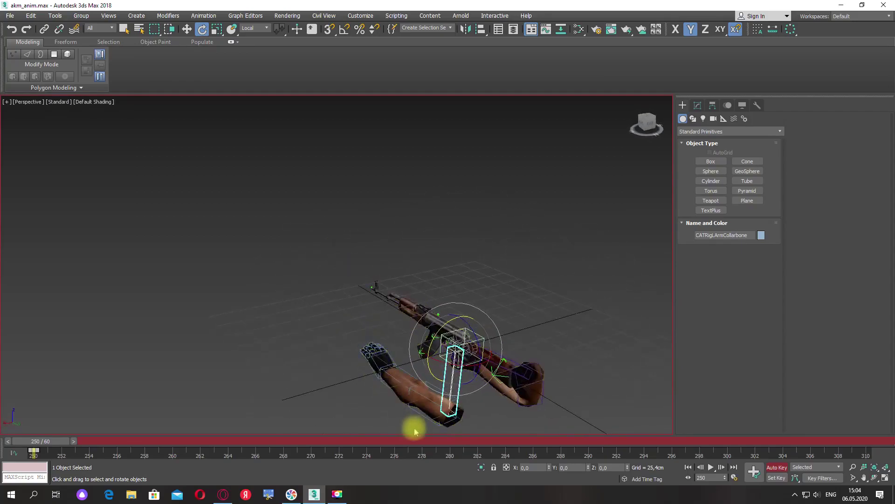
# Rotate the left upper arm about 85 degrees around its local X axis at frame 250 and inspect the pose
pyautogui.keyDown('alt'); pyautogui.moveTo(395, 385); pyautogui.dragTo(421, 387, button='middle'); pyautogui.keyUp('alt')
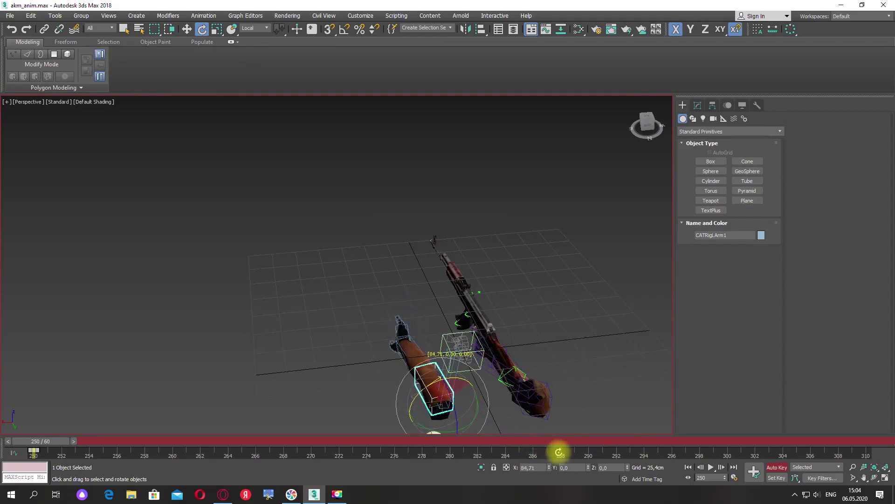
pyautogui.keyDown('alt'); pyautogui.moveTo(404, 410); pyautogui.dragTo(519, 378, button='middle'); pyautogui.keyUp('alt')
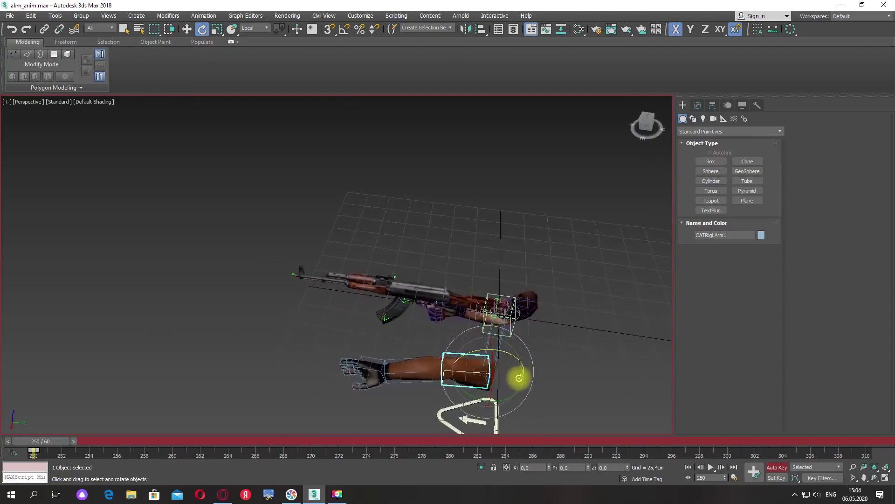
pyautogui.keyDown('alt'); pyautogui.moveTo(421, 348); pyautogui.dragTo(410, 324, button='middle'); pyautogui.keyUp('alt')
pyautogui.keyDown('alt'); pyautogui.moveTo(382, 357); pyautogui.dragTo(314, 376, button='middle'); pyautogui.keyUp('alt')
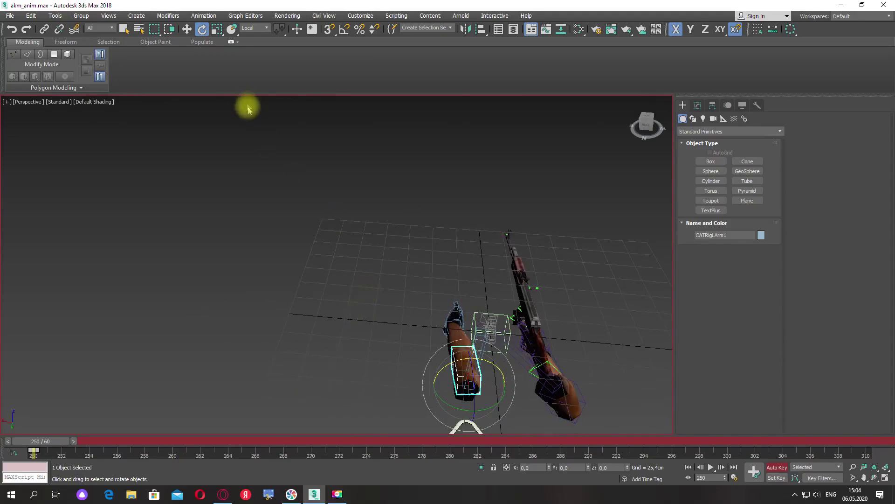
# At frame 270, move the left palm to about -88 cm in Y and -31.2 cm in Z, and check it through the camera
pyautogui.click(187, 30)
pyautogui.keyDown('alt'); pyautogui.moveTo(320, 212); pyautogui.dragTo(214, 354, button='middle'); pyautogui.keyUp('alt')
pyautogui.moveTo(69, 441); pyautogui.dragTo(327, 460)
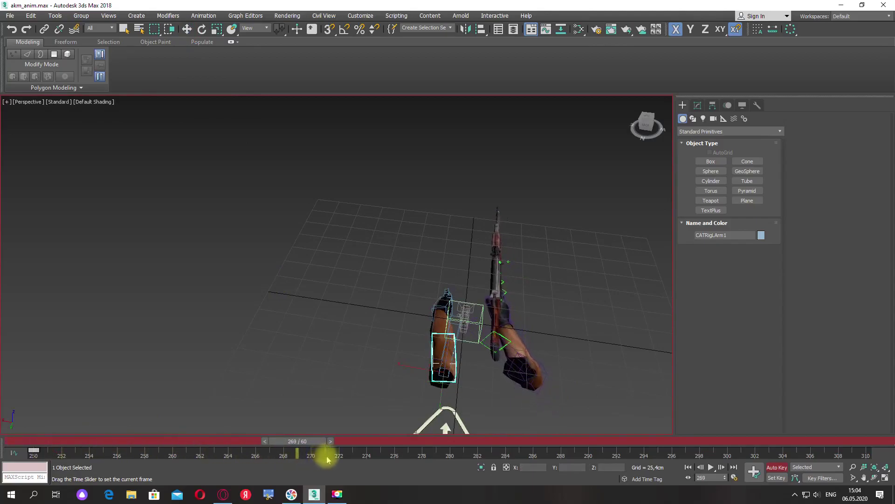
pyautogui.moveTo(359, 370)
pyautogui.keyDown('alt'); pyautogui.mouseDown(button='middle')
pyautogui.moveTo(395, 376)
pyautogui.moveTo(358, 353)
pyautogui.mouseUp(button='middle'); pyautogui.keyUp('alt')
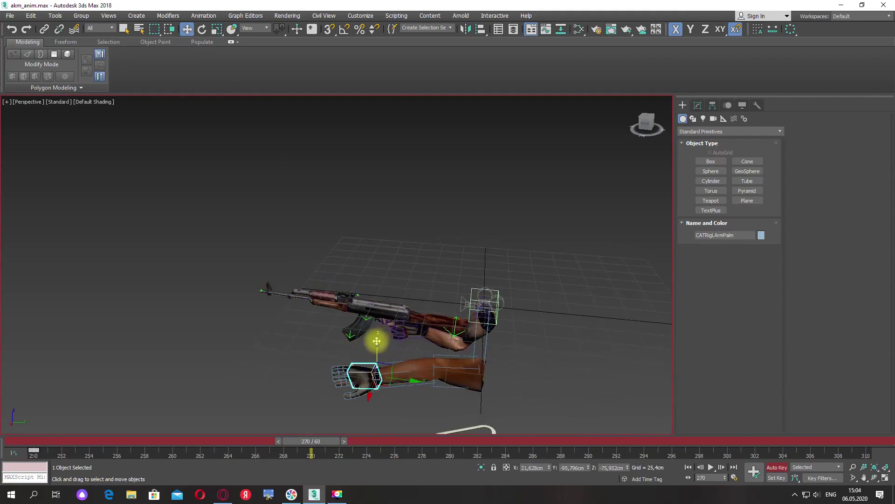
pyautogui.moveTo(377, 341); pyautogui.dragTo(422, 382)
pyautogui.moveTo(385, 343); pyautogui.dragTo(394, 303)
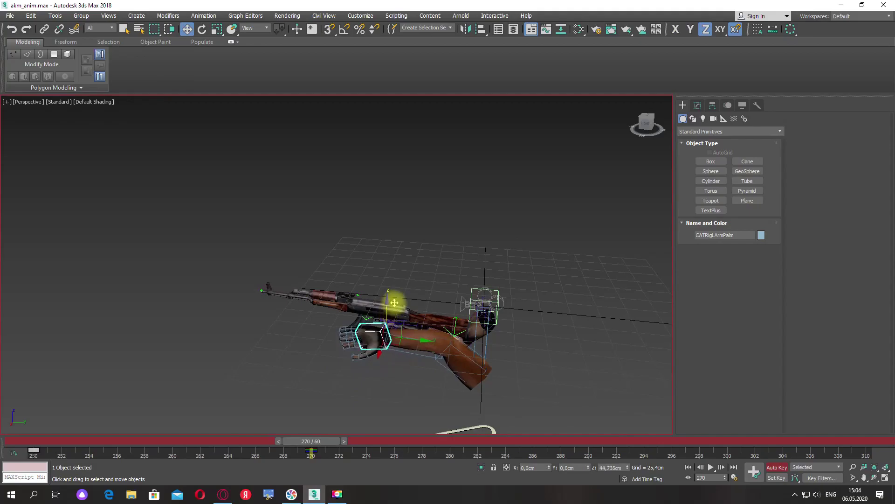
pyautogui.press('c')
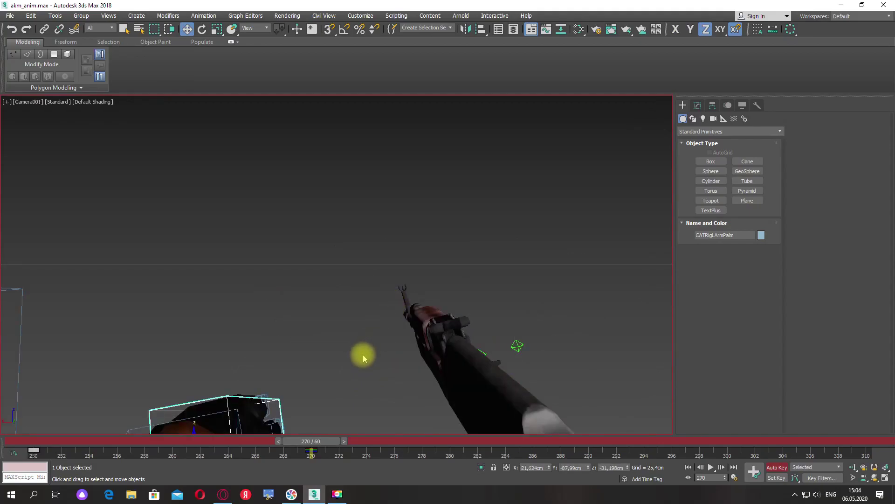
# Rotate the left palm about its local Y axis at frame 270 to tilt the hand upward, and check it through the camera
pyautogui.press('p')
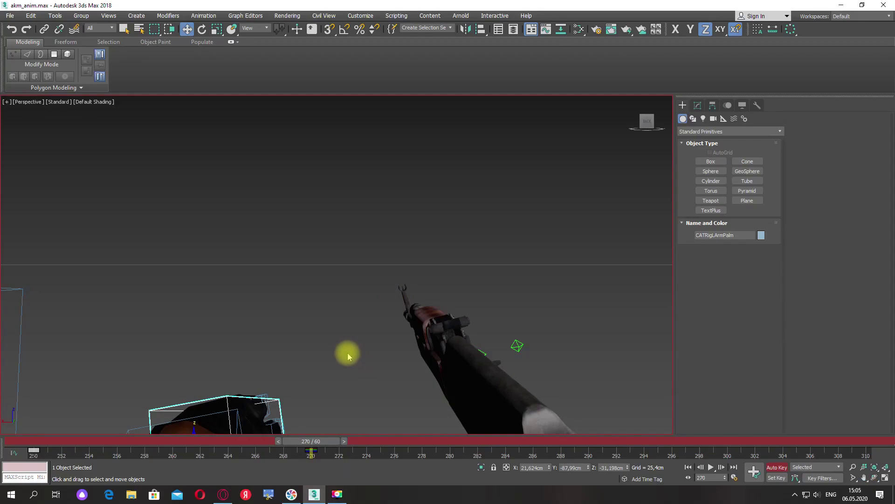
pyautogui.scroll(-5, 345, 353)
pyautogui.keyDown('alt'); pyautogui.moveTo(344, 352); pyautogui.dragTo(262, 287, button='middle'); pyautogui.keyUp('alt')
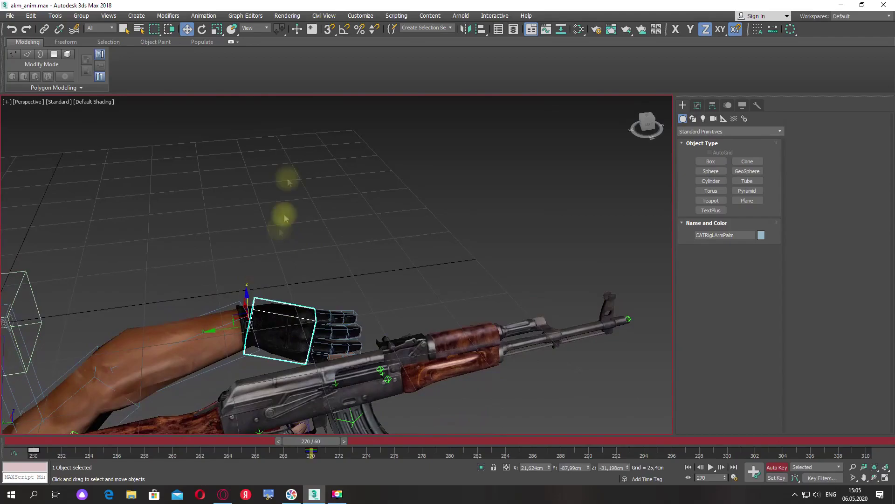
pyautogui.click(202, 29)
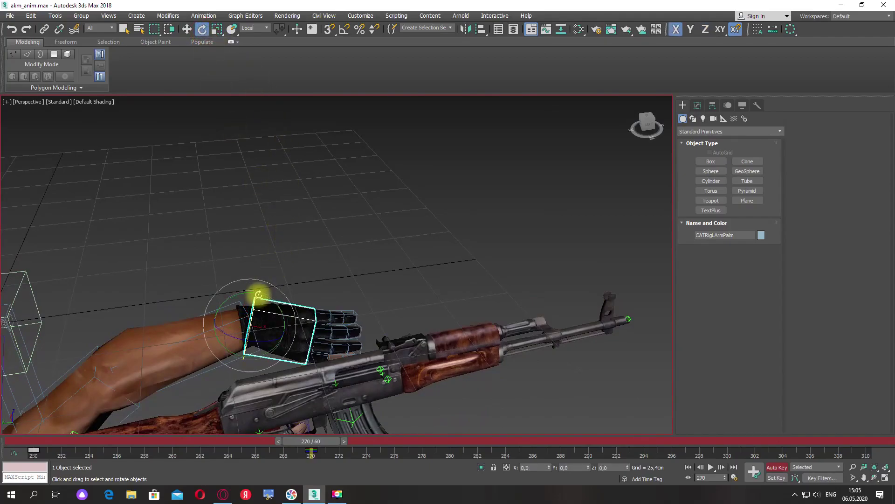
pyautogui.keyDown('alt'); pyautogui.moveTo(294, 275); pyautogui.dragTo(289, 303, button='middle'); pyautogui.keyUp('alt')
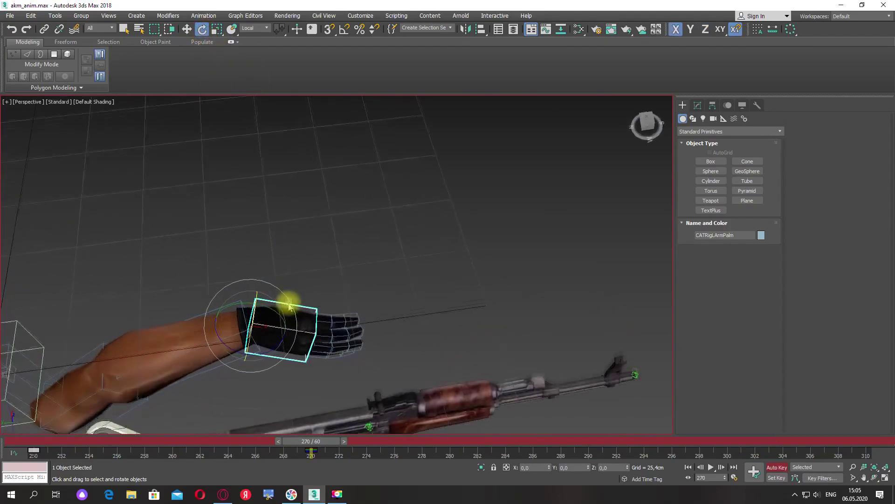
pyautogui.moveTo(262, 303); pyautogui.dragTo(242, 301)
pyautogui.keyDown('alt'); pyautogui.moveTo(242, 301); pyautogui.dragTo(342, 253, button='middle'); pyautogui.keyUp('alt')
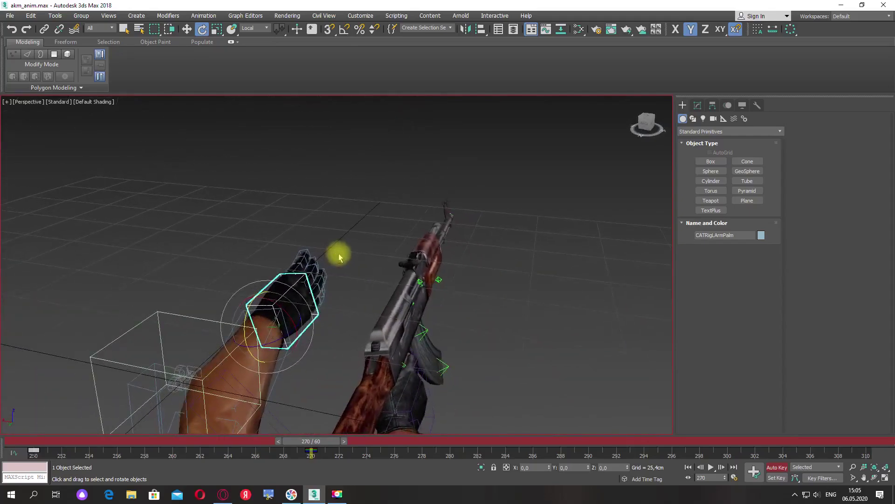
pyautogui.press('c')
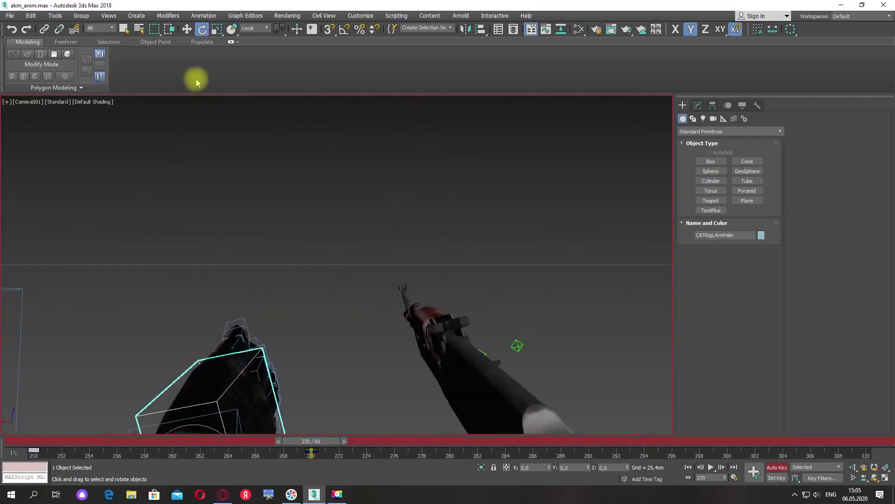
# Try lowering the left palm to about -37.7 cm in Z at frame 270
pyautogui.click(187, 31)
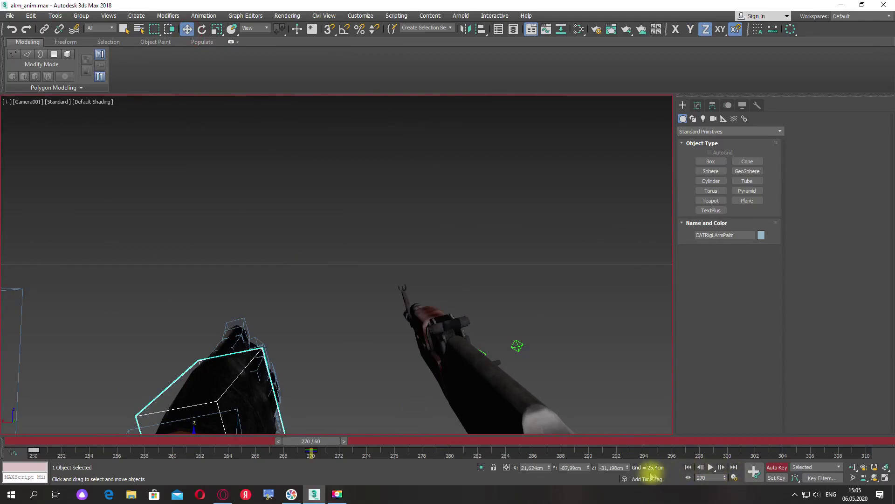
pyautogui.moveTo(627, 467); pyautogui.dragTo(630, 12)
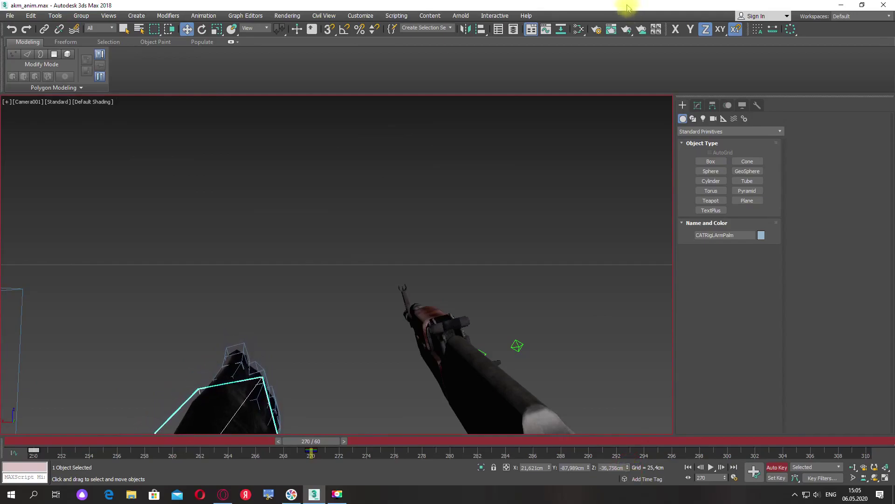
pyautogui.moveTo(628, 468); pyautogui.dragTo(628, 12)
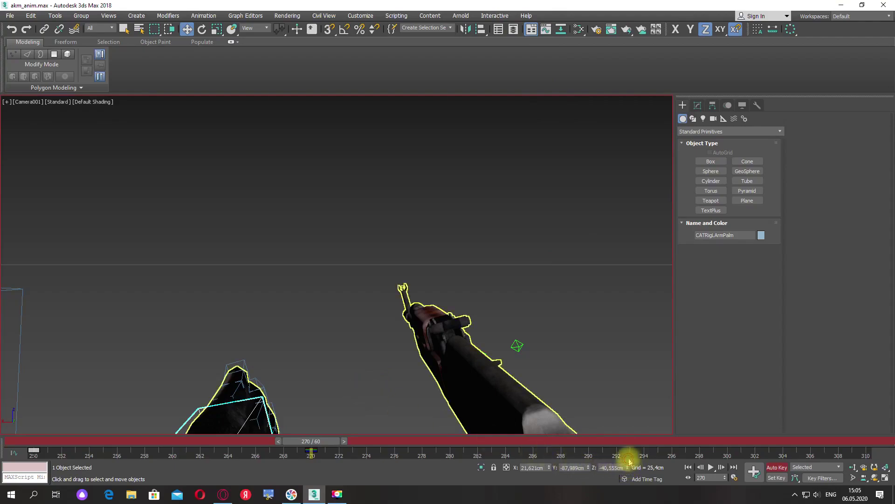
pyautogui.moveTo(628, 467); pyautogui.dragTo(625, 449)
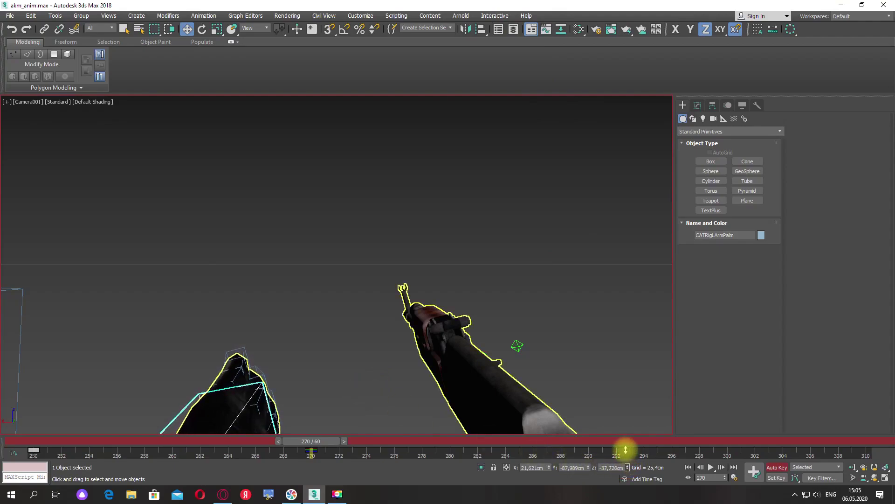
# Tilt the left palm slightly down about its local Y axis and move it to about -33.8 cm in Z at frame 270
pyautogui.press('p')
pyautogui.moveTo(539, 374); pyautogui.dragTo(426, 386, button='middle')
pyautogui.scroll(3, 425, 327)
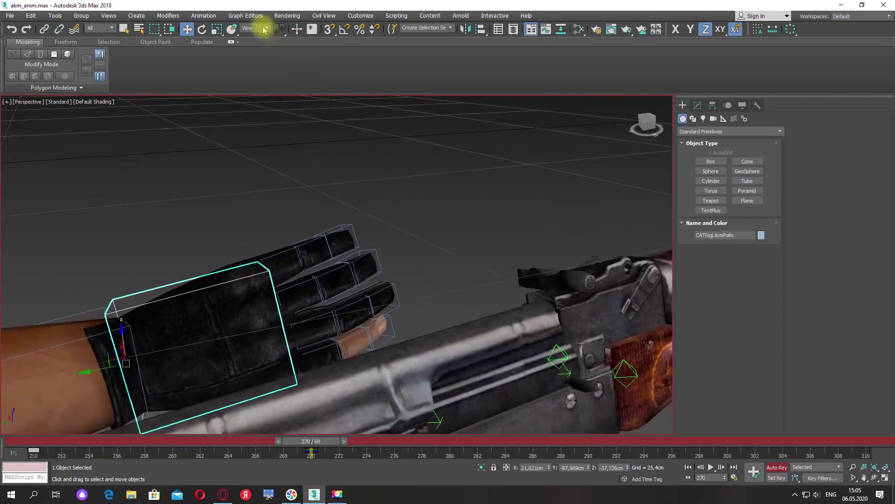
pyautogui.click(202, 29)
pyautogui.moveTo(148, 336); pyautogui.dragTo(149, 338)
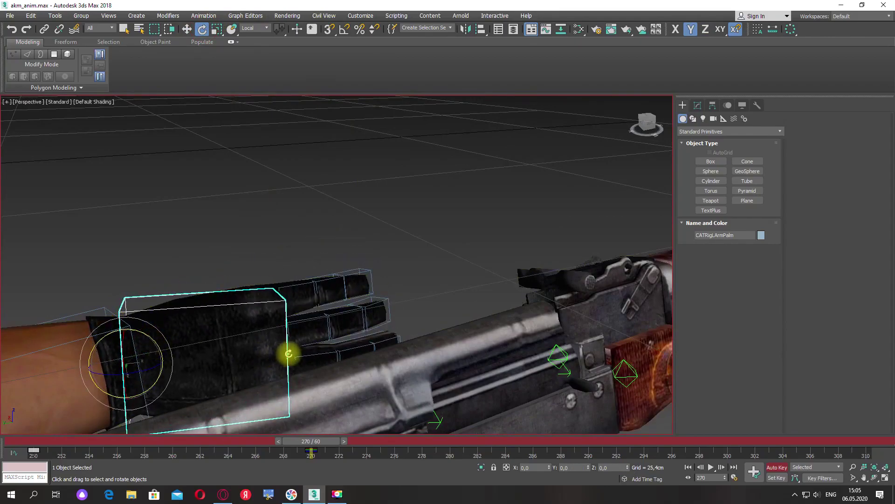
pyautogui.press('c')
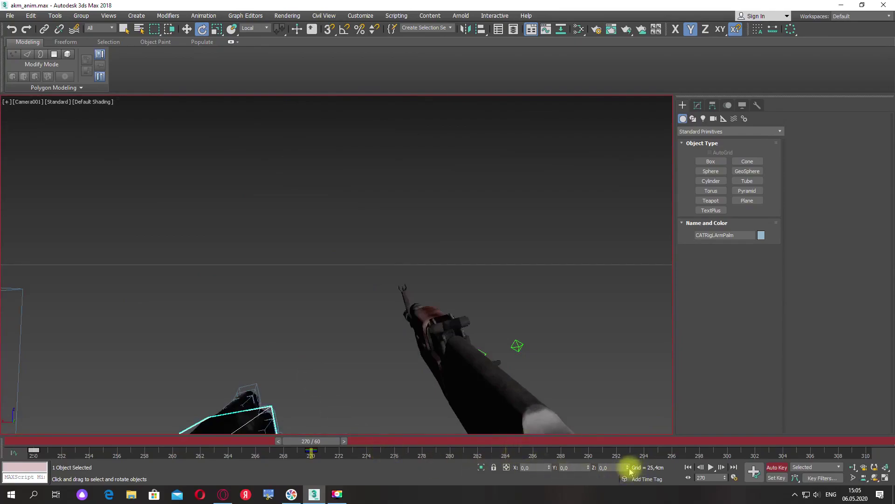
pyautogui.click(187, 29)
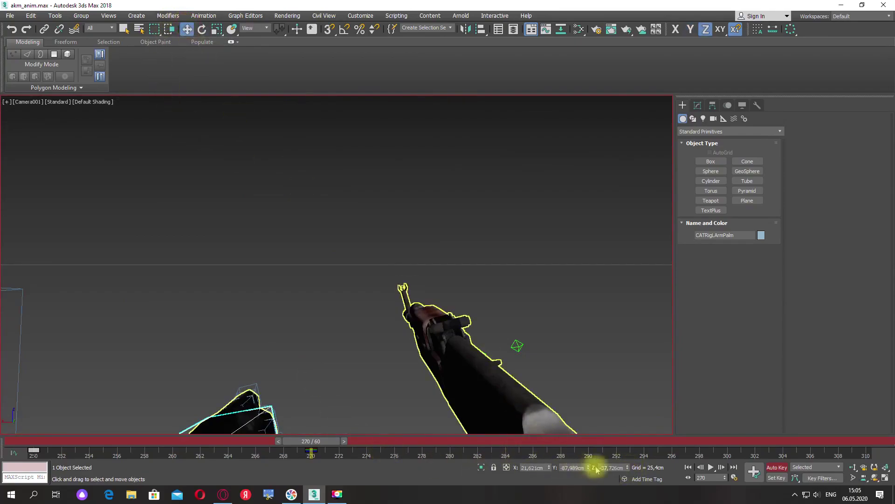
pyautogui.moveTo(628, 467); pyautogui.dragTo(627, 443)
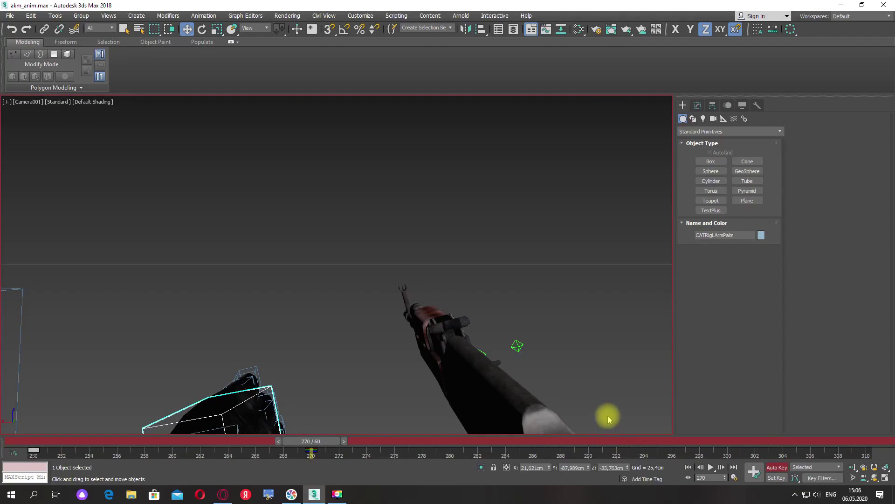
# At frame 290, rotate the left upper arm about the Z axis to about -49.4 degrees, swinging it outward from the rifle
pyautogui.press('p')
pyautogui.keyDown('alt'); pyautogui.moveTo(576, 393); pyautogui.dragTo(334, 433, button='middle'); pyautogui.keyUp('alt')
pyautogui.moveTo(330, 442); pyautogui.dragTo(606, 448)
pyautogui.press('w')
pyautogui.keyDown('alt'); pyautogui.moveTo(589, 394); pyautogui.dragTo(469, 373, button='middle'); pyautogui.keyUp('alt')
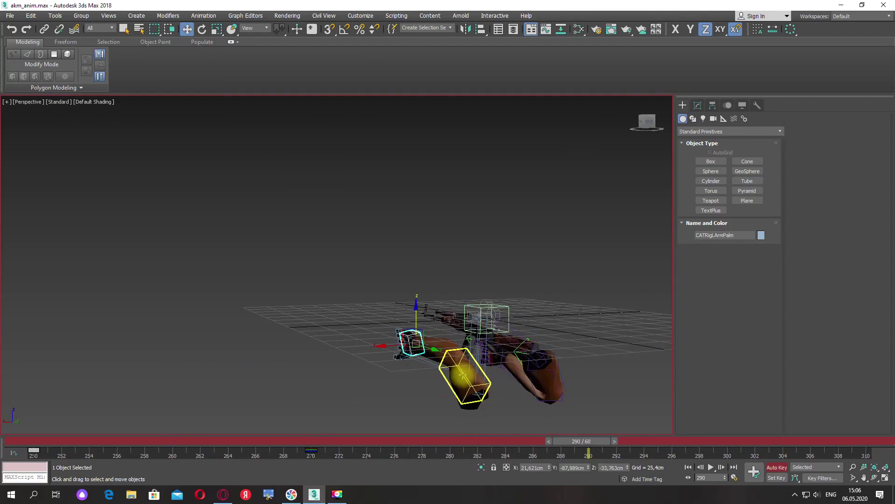
pyautogui.click(204, 32)
pyautogui.keyDown('alt'); pyautogui.moveTo(329, 214); pyautogui.dragTo(261, 181, button='middle'); pyautogui.keyUp('alt')
pyautogui.click(254, 36)
pyautogui.keyDown('alt'); pyautogui.moveTo(377, 201); pyautogui.dragTo(349, 197, button='middle'); pyautogui.keyUp('alt')
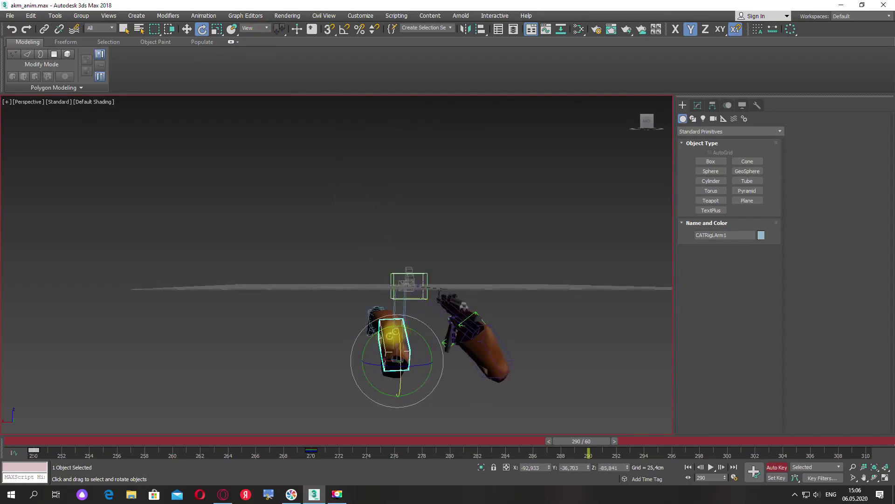
pyautogui.moveTo(379, 365); pyautogui.dragTo(413, 367)
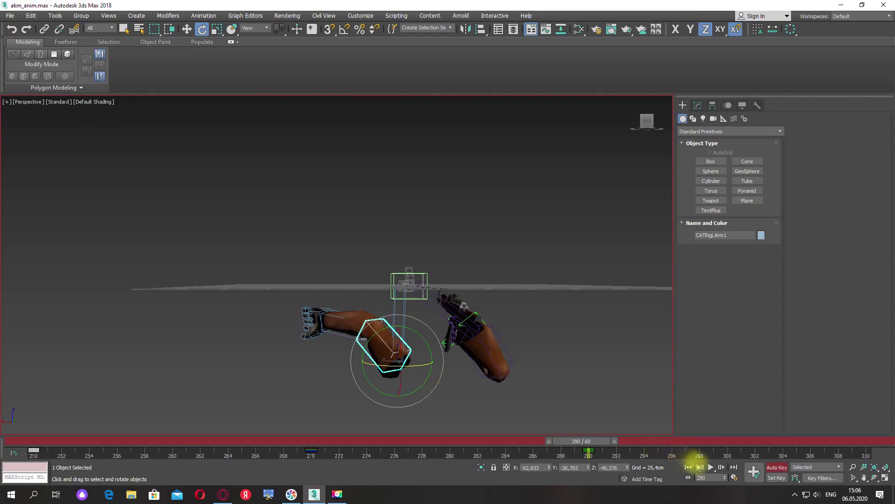
# Play the animation through the camera to check the left arm's outward swing
pyautogui.click(710, 468)
pyautogui.press('c')
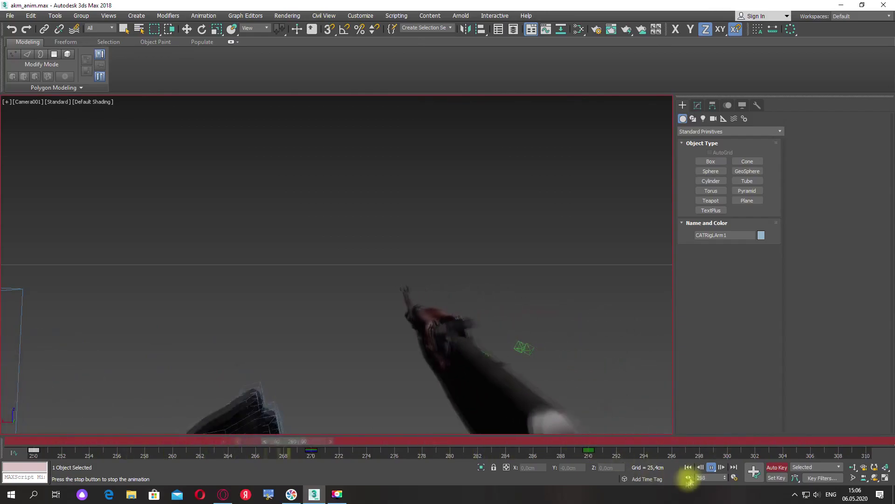
pyautogui.click(711, 467)
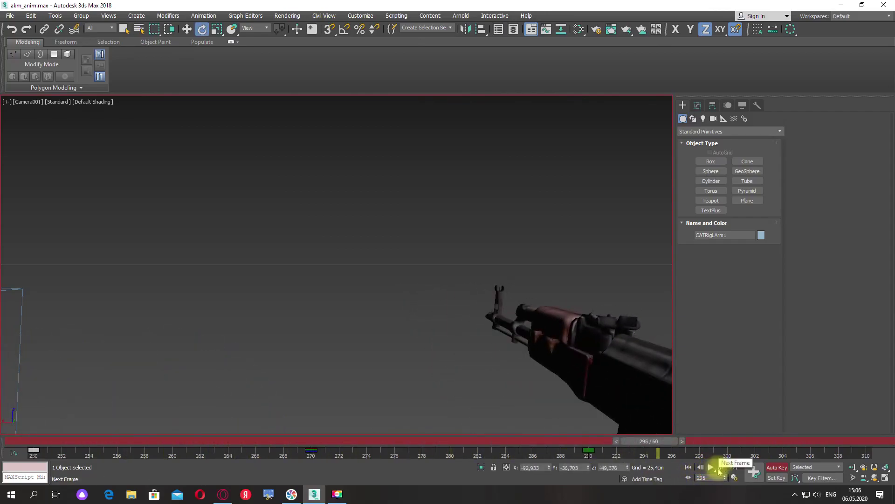
# Rotate the left palm about the Z axis to about -31.7 degrees at frame 290, turning the hand inward
pyautogui.press('p')
pyautogui.click(332, 368)
pyautogui.click(333, 441)
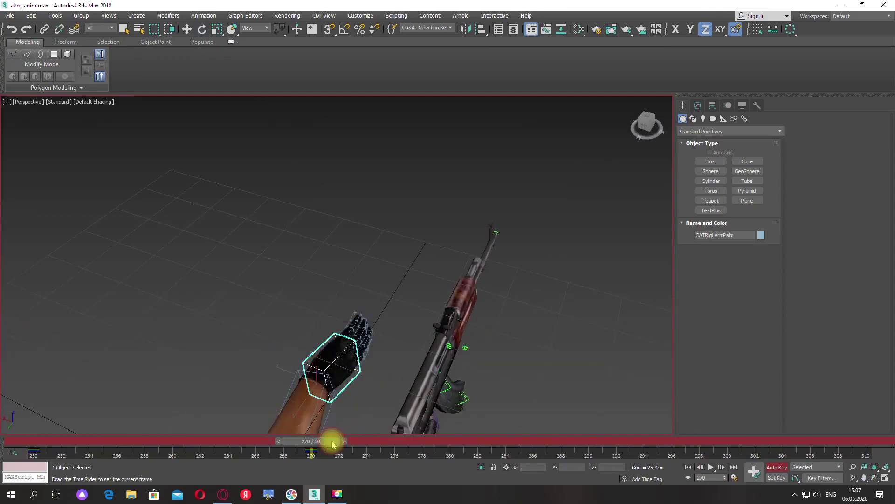
pyautogui.moveTo(333, 444); pyautogui.dragTo(589, 464)
pyautogui.press('e')
pyautogui.press('.')
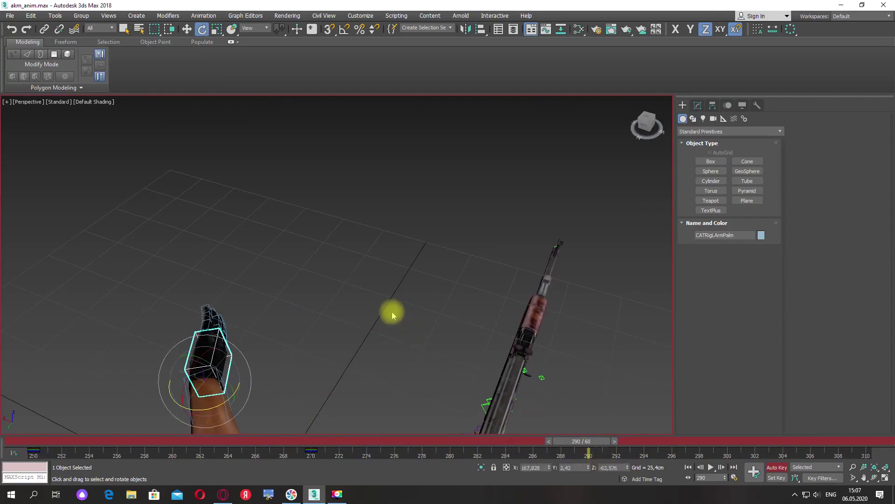
pyautogui.keyDown('alt'); pyautogui.moveTo(402, 314); pyautogui.dragTo(299, 326, button='middle'); pyautogui.keyUp('alt')
pyautogui.moveTo(244, 343); pyautogui.dragTo(276, 344)
pyautogui.keyDown('alt'); pyautogui.moveTo(275, 344); pyautogui.dragTo(303, 349, button='middle'); pyautogui.keyUp('alt')
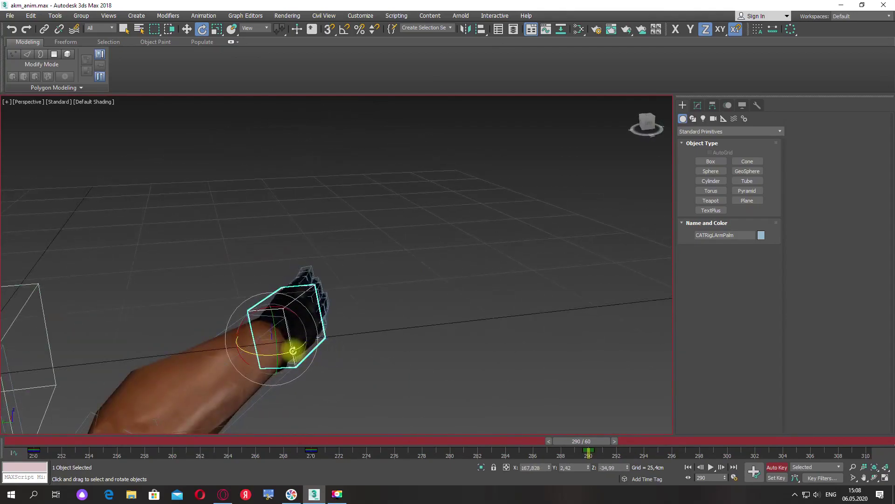
pyautogui.moveTo(293, 351); pyautogui.dragTo(297, 351)
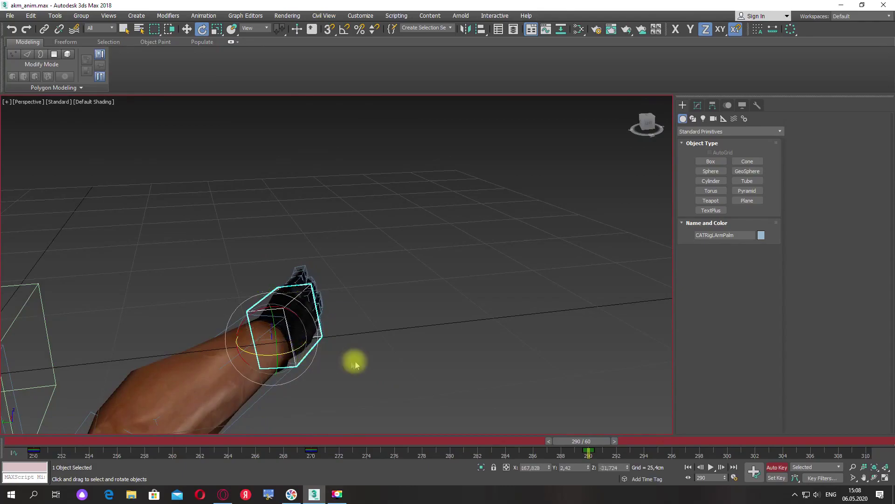
# Play the animation through the camera to review the left palm's new rotation
pyautogui.press('c')
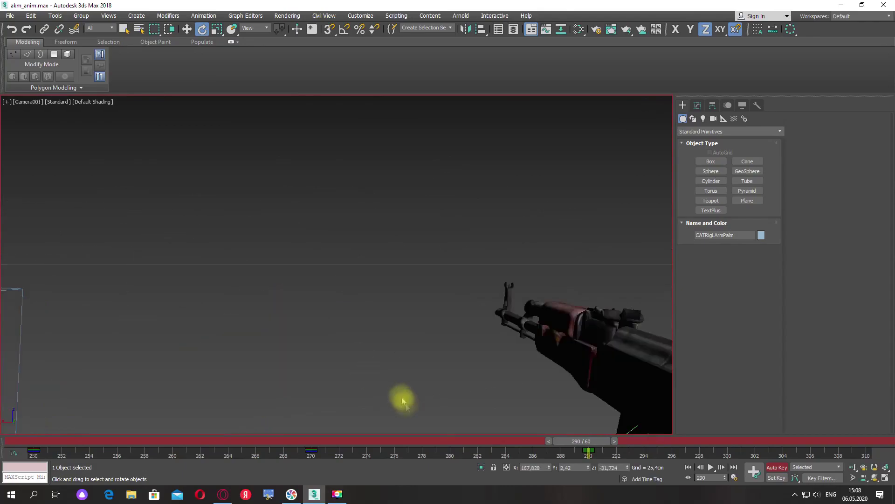
pyautogui.click(712, 467)
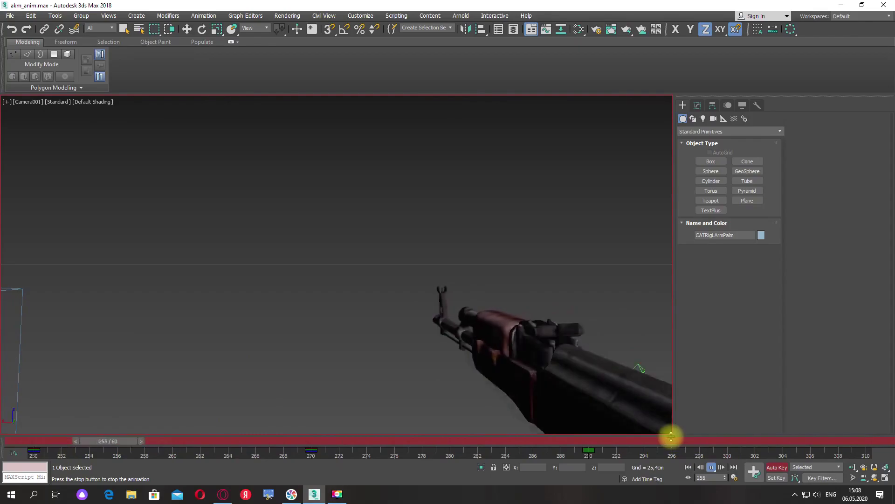
pyautogui.click(711, 467)
# Move the left palm slightly down along the Z axis at frame 290
pyautogui.press('p')
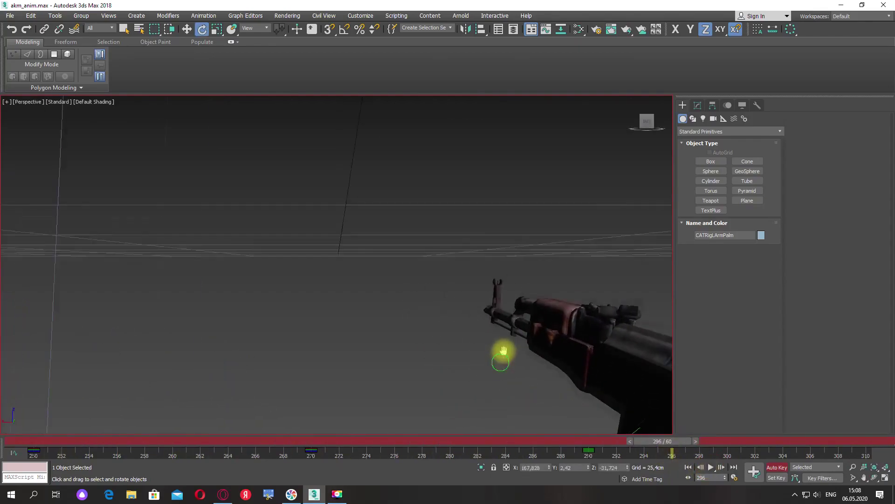
pyautogui.moveTo(660, 445); pyautogui.dragTo(589, 443)
pyautogui.keyDown('alt'); pyautogui.moveTo(424, 340); pyautogui.dragTo(345, 335, button='middle'); pyautogui.keyUp('alt')
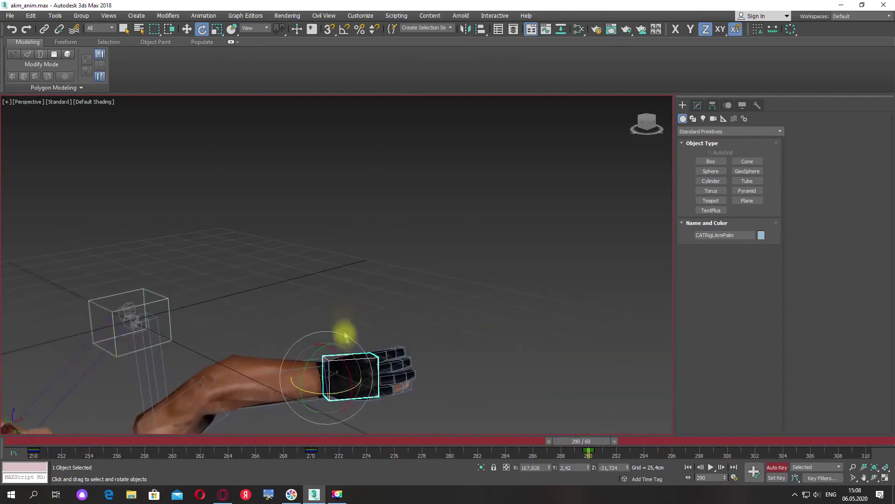
pyautogui.click(187, 30)
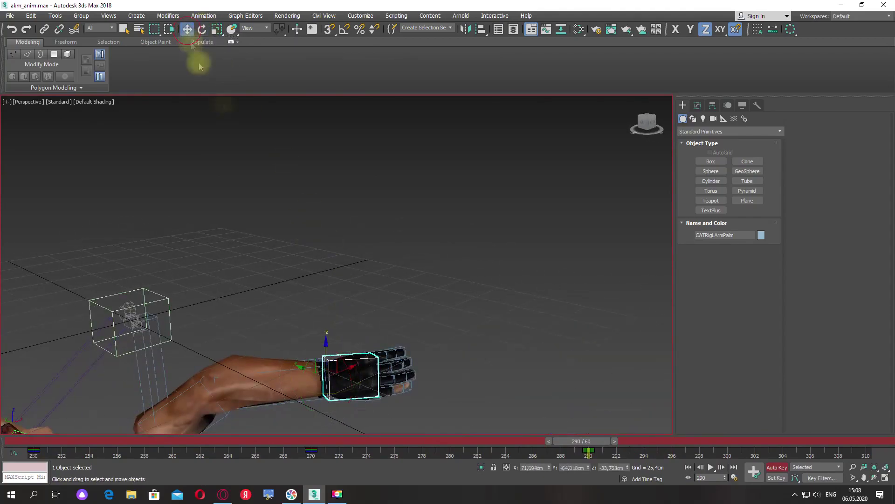
pyautogui.keyDown('alt'); pyautogui.moveTo(328, 344); pyautogui.dragTo(353, 294, button='middle'); pyautogui.keyUp('alt')
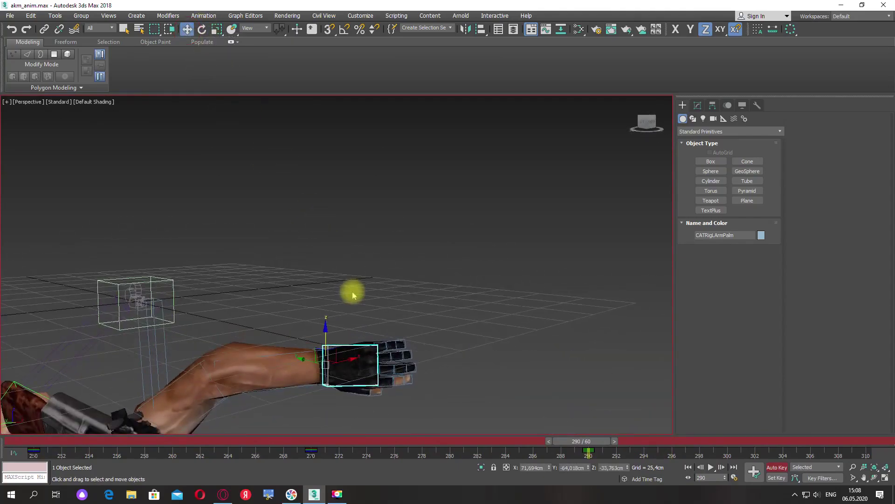
pyautogui.moveTo(325, 325); pyautogui.dragTo(326, 333)
# Rotate the left palm about its local Y axis at frame 290 and play the animation through the camera
pyautogui.click(203, 29)
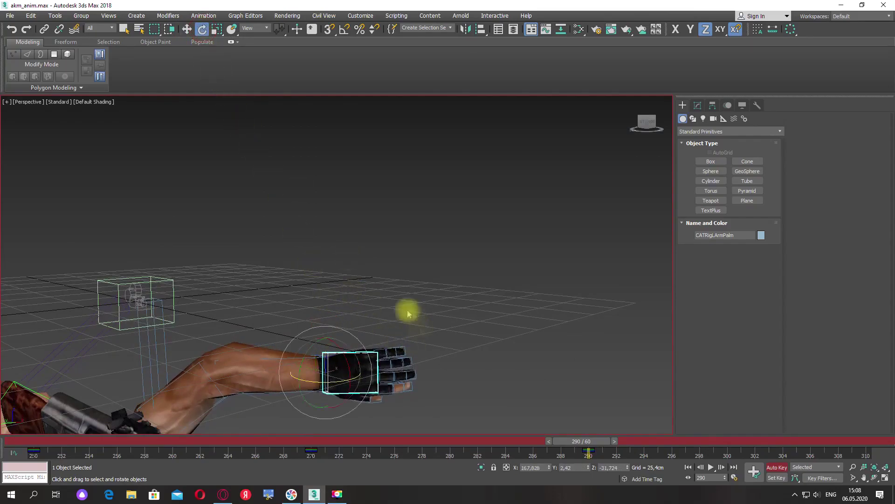
pyautogui.keyDown('alt'); pyautogui.moveTo(376, 341); pyautogui.dragTo(340, 300, button='middle'); pyautogui.keyUp('alt')
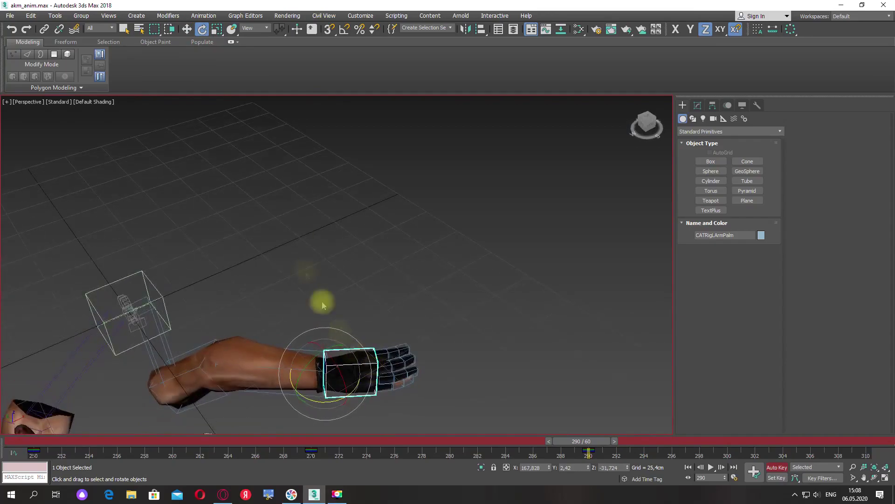
pyautogui.click(267, 29)
pyautogui.click(256, 61)
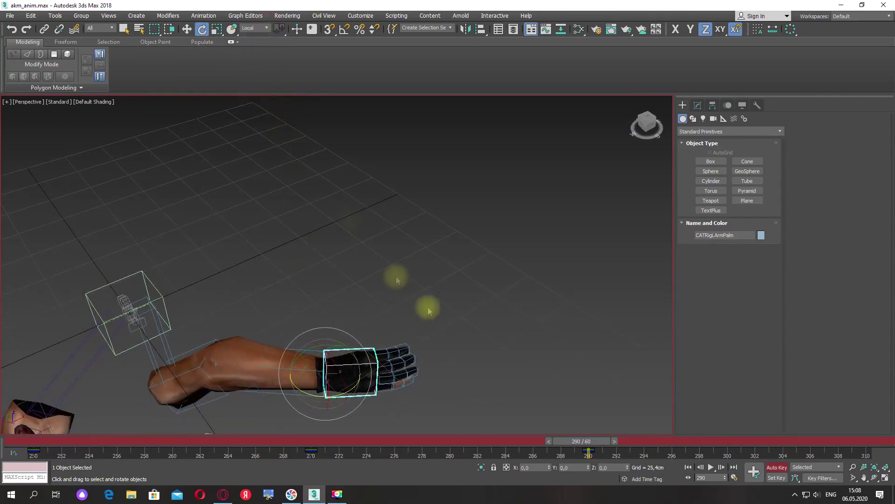
pyautogui.keyDown('alt'); pyautogui.moveTo(343, 356); pyautogui.dragTo(370, 292, button='middle'); pyautogui.keyUp('alt')
pyautogui.press('c')
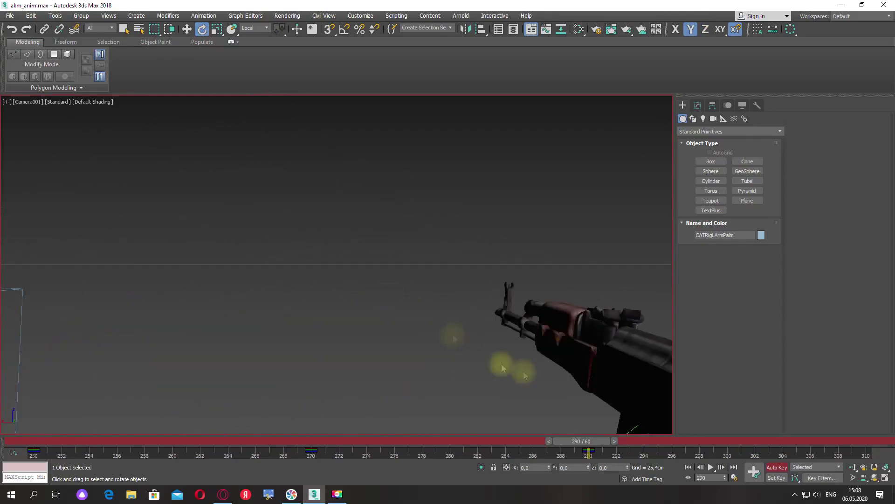
pyautogui.click(710, 468)
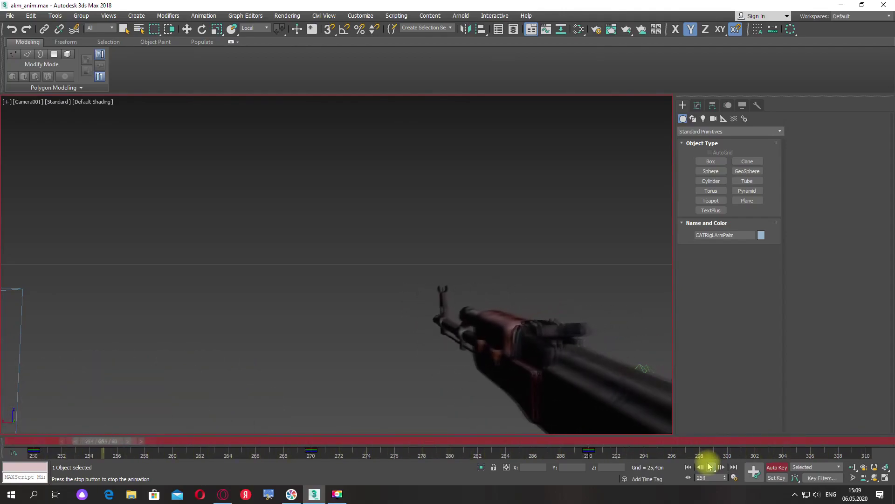
# Rotate the right palm slightly about the Z axis at frame 290 using the View reference coordinate system
pyautogui.click(710, 467)
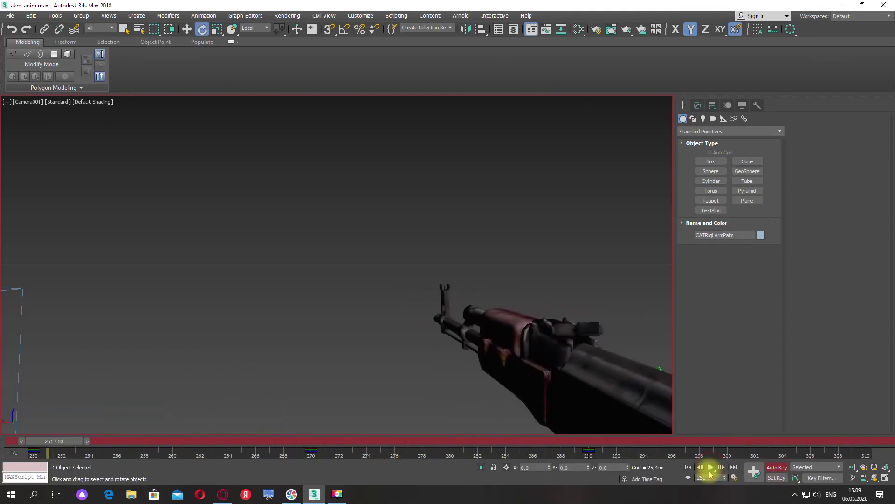
pyautogui.press('p')
pyautogui.scroll(-5, 561, 322)
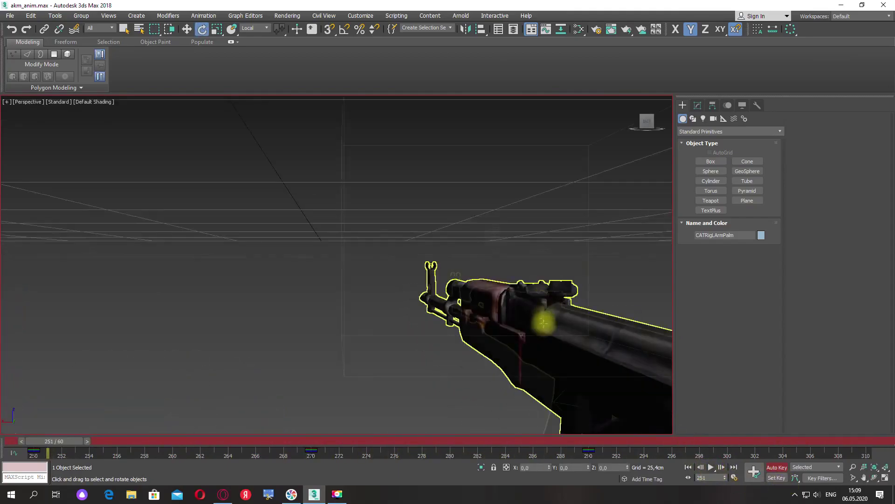
pyautogui.keyDown('alt'); pyautogui.moveTo(535, 320); pyautogui.dragTo(567, 350, button='middle'); pyautogui.keyUp('alt')
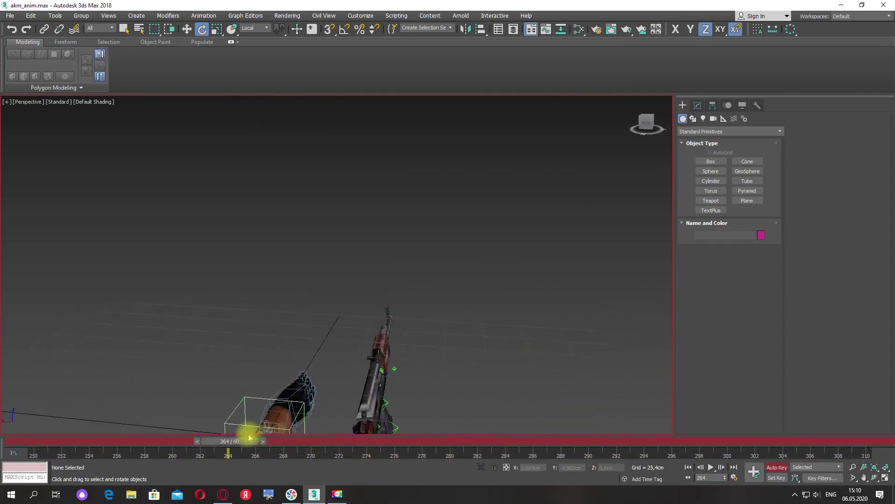
pyautogui.moveTo(245, 441); pyautogui.dragTo(597, 472)
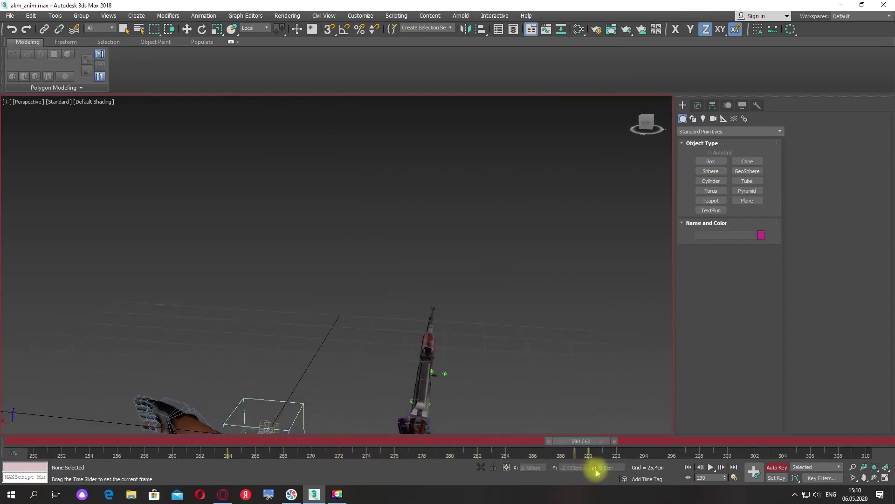
pyautogui.keyDown('alt'); pyautogui.moveTo(545, 369); pyautogui.dragTo(472, 315, button='middle'); pyautogui.keyUp('alt')
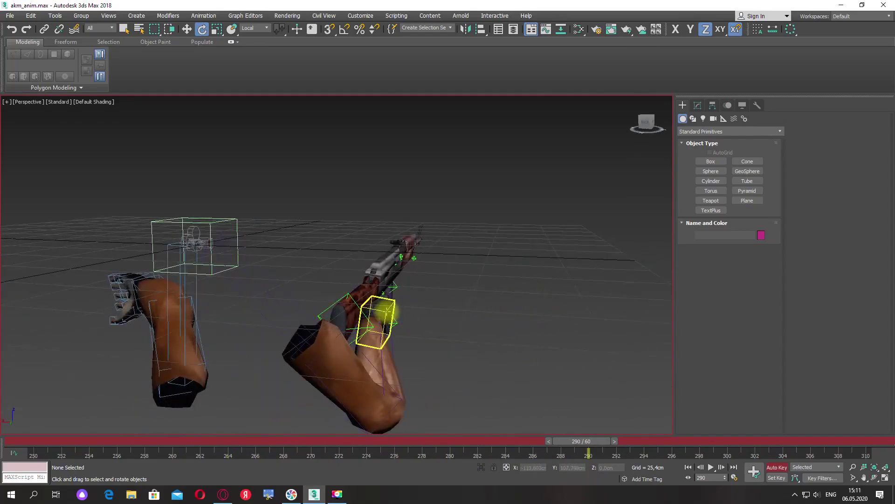
pyautogui.click(387, 311)
pyautogui.keyDown('alt'); pyautogui.moveTo(387, 310); pyautogui.dragTo(482, 344, button='middle'); pyautogui.keyUp('alt')
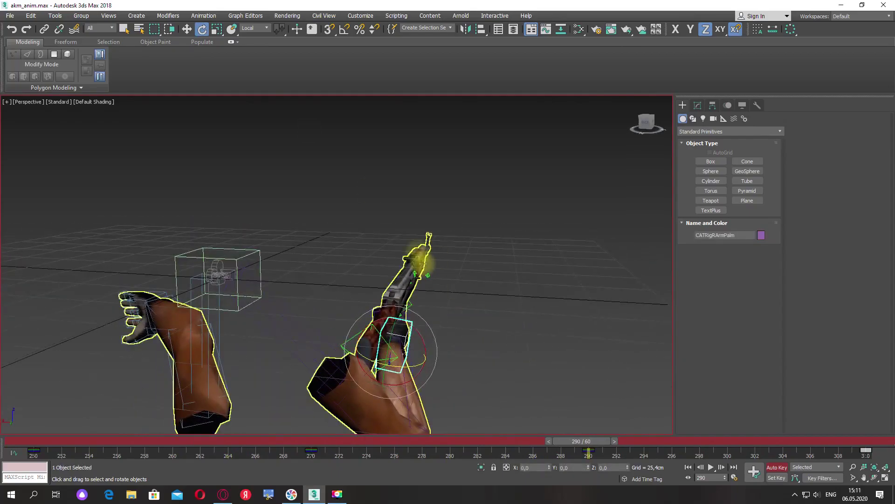
pyautogui.click(255, 29)
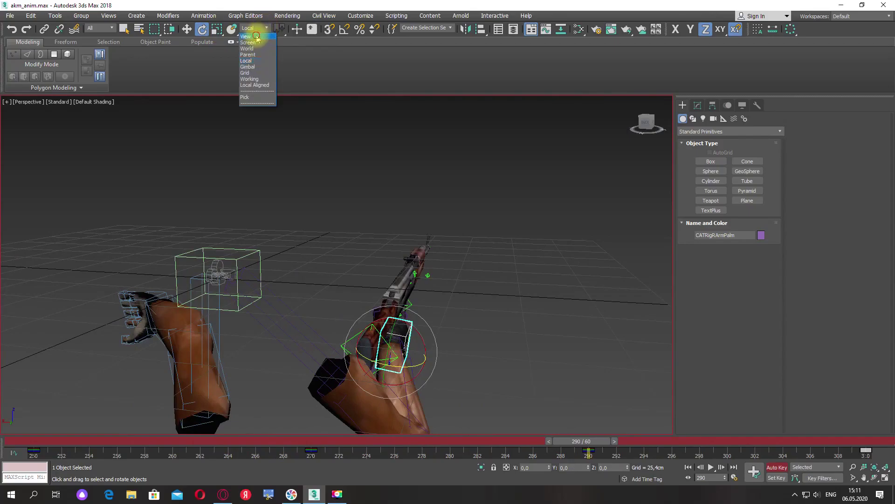
pyautogui.click(255, 38)
pyautogui.keyDown('alt'); pyautogui.moveTo(505, 320); pyautogui.dragTo(483, 325, button='middle'); pyautogui.keyUp('alt')
pyautogui.moveTo(420, 343); pyautogui.dragTo(413, 344)
# Play the animation through the camera to review the right palm's rotation
pyautogui.press('c')
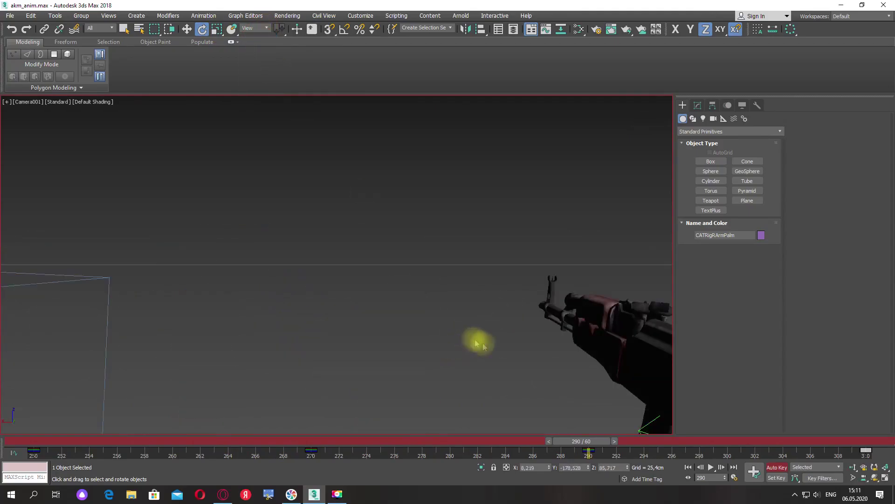
pyautogui.click(710, 468)
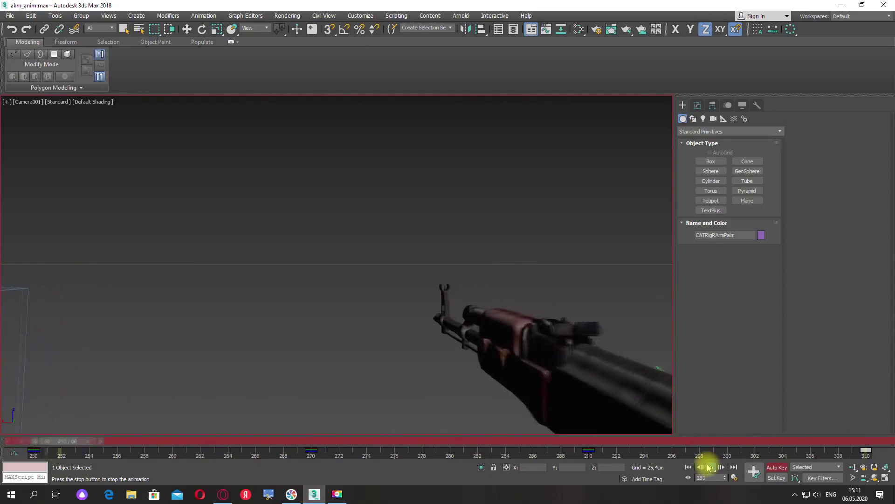
pyautogui.click(710, 467)
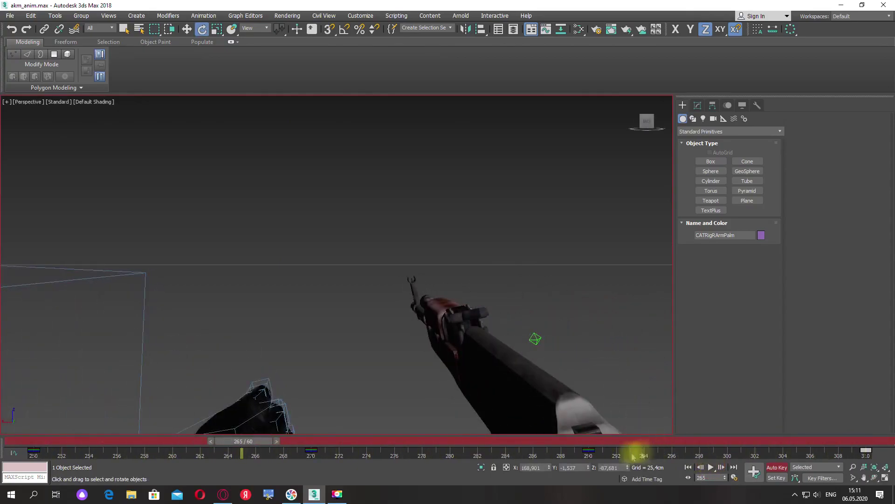
# Rotate the right palm another -5.5 degrees about the Z axis at frame 290 and play the animation through the camera
pyautogui.moveTo(261, 441); pyautogui.dragTo(588, 443)
pyautogui.moveTo(494, 322); pyautogui.dragTo(526, 377, button='middle')
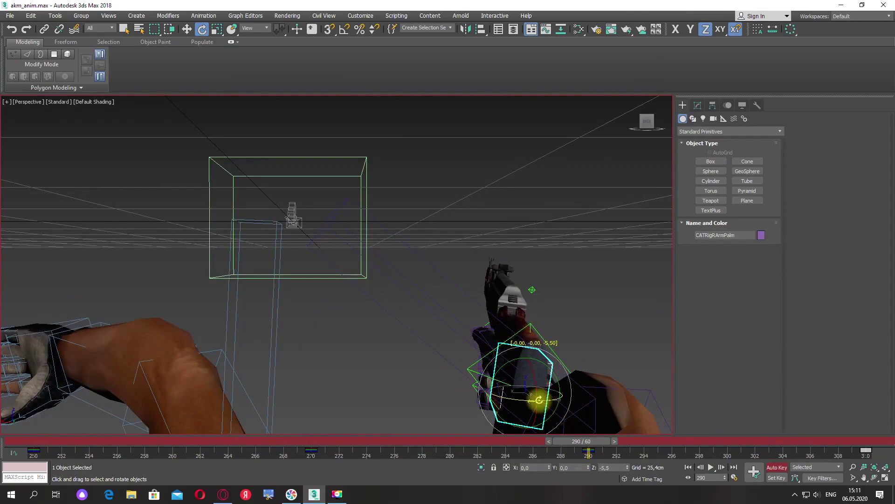
pyautogui.press('c')
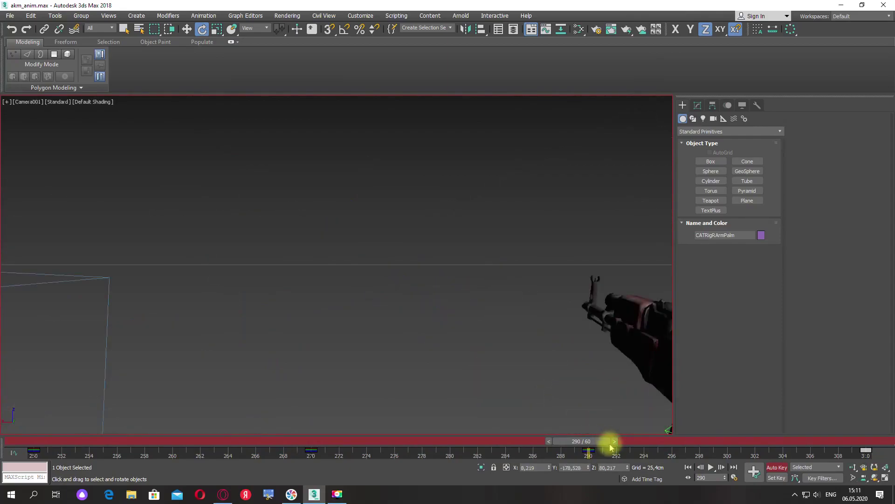
pyautogui.click(712, 468)
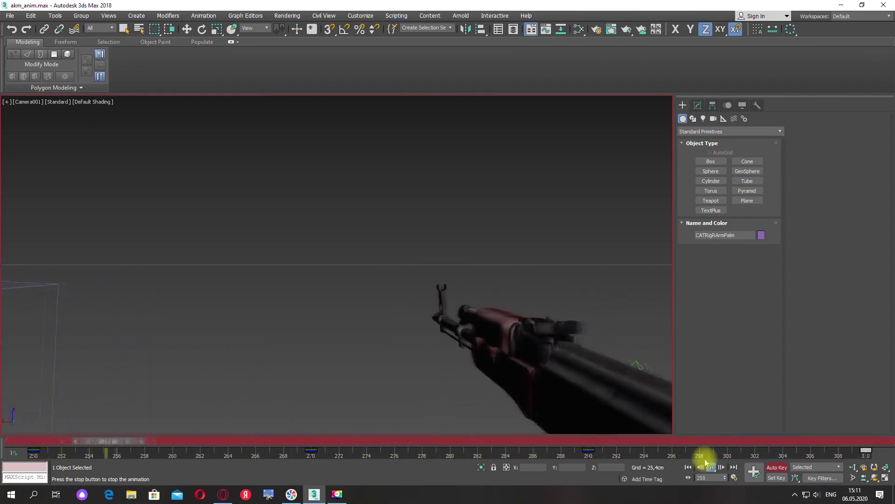
pyautogui.click(707, 463)
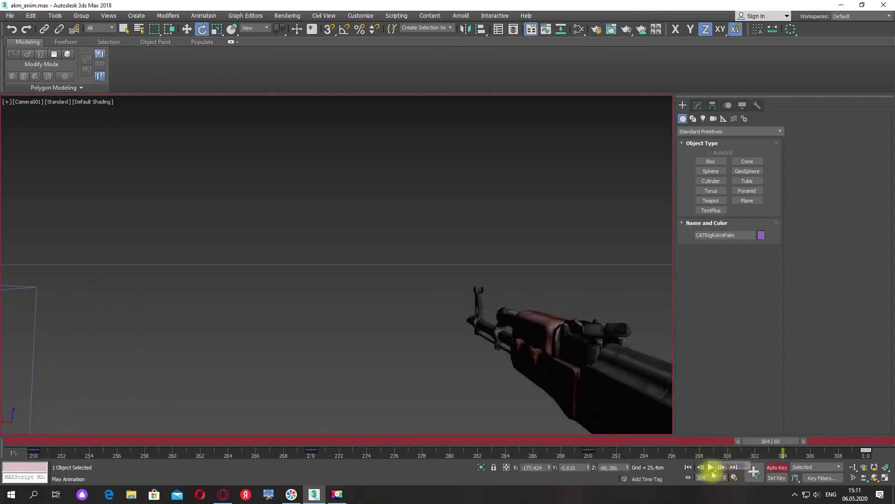
# Return to the perspective view, turn off Auto Key and go back to frame 250
pyautogui.press('p')
pyautogui.moveTo(544, 299); pyautogui.dragTo(402, 348, button='middle')
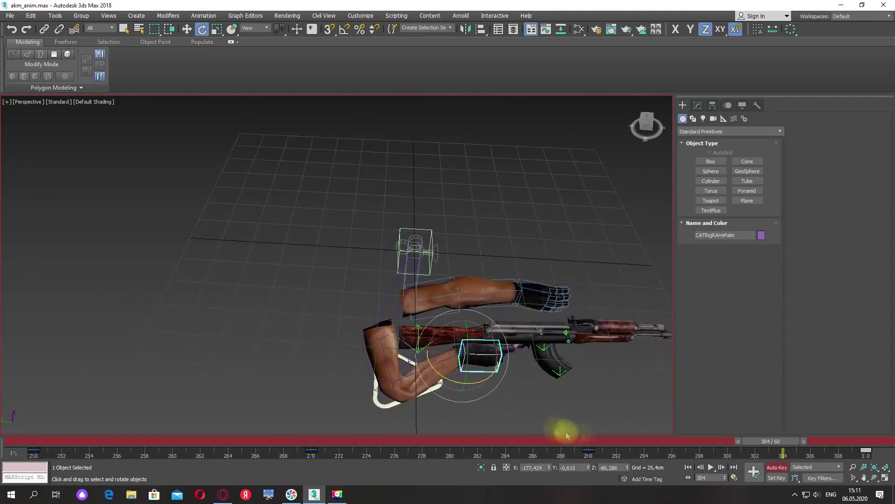
pyautogui.click(776, 468)
pyautogui.moveTo(769, 445); pyautogui.dragTo(34, 410)
pyautogui.keyDown('alt'); pyautogui.moveTo(126, 365); pyautogui.dragTo(134, 361, button='middle'); pyautogui.keyUp('alt')
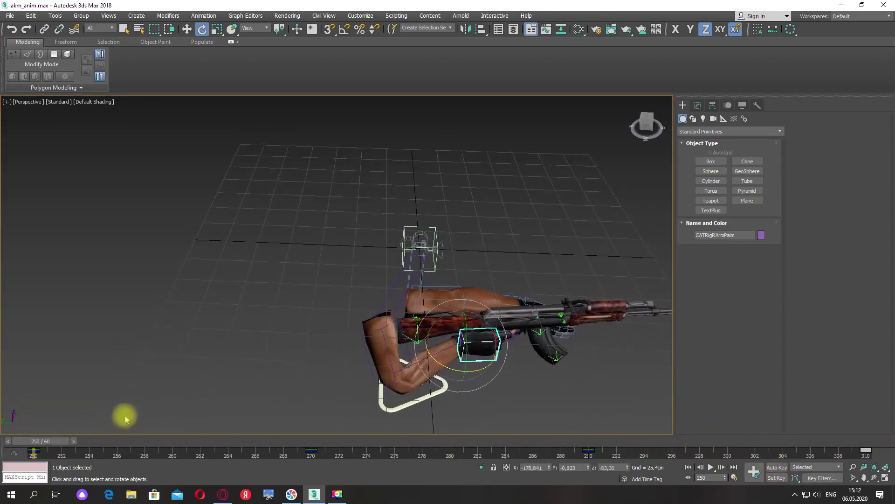
pyautogui.scroll(-5, 224, 359)
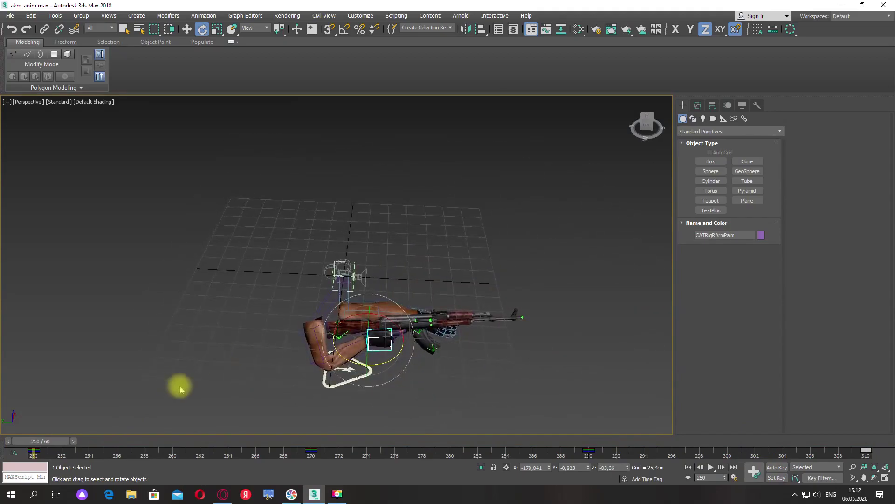
# Open anim_times.txt from the desktop in Notepad, add the line "250 - 310 - плывёт" and save the file on closing
pyautogui.click(842, 6)
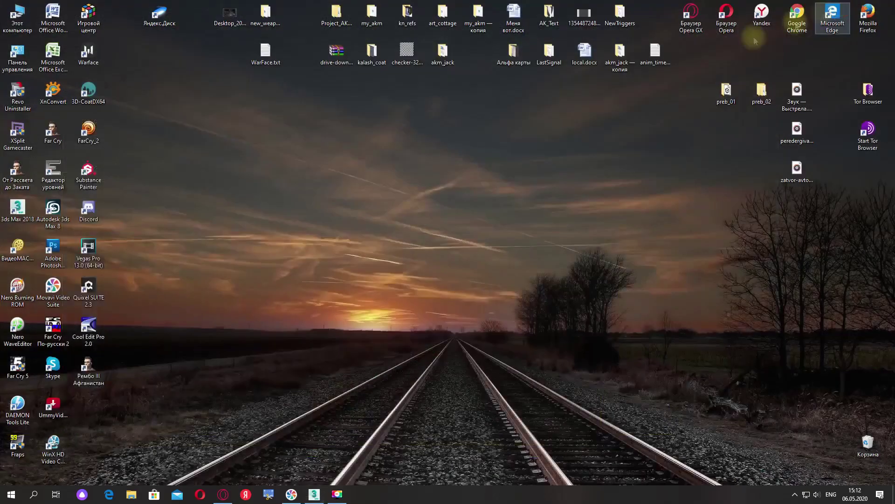
pyautogui.doubleClick(663, 58)
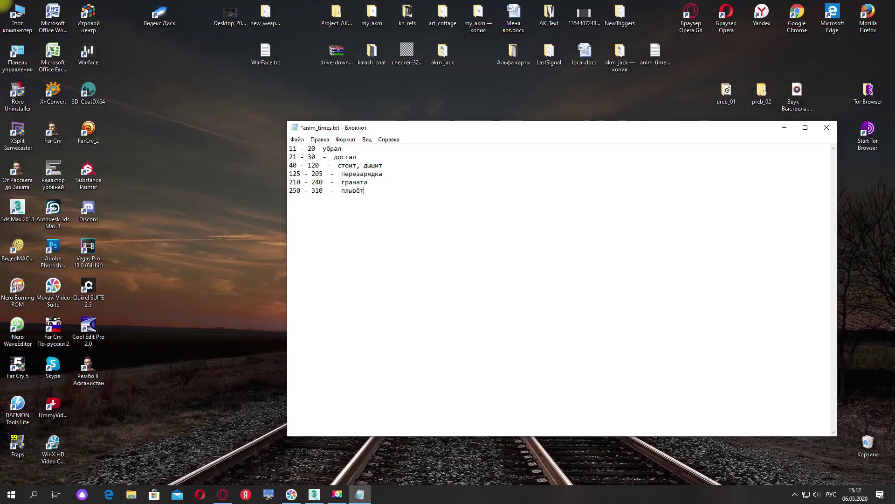
pyautogui.click(824, 128)
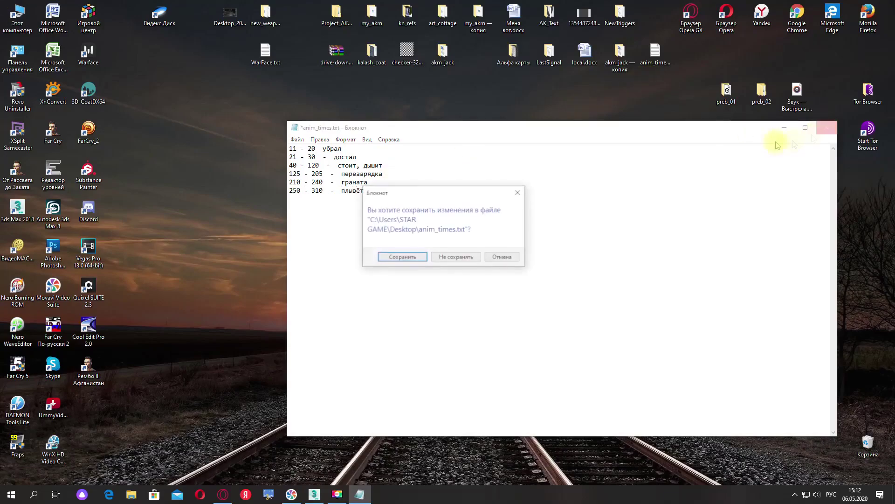
pyautogui.click(402, 258)
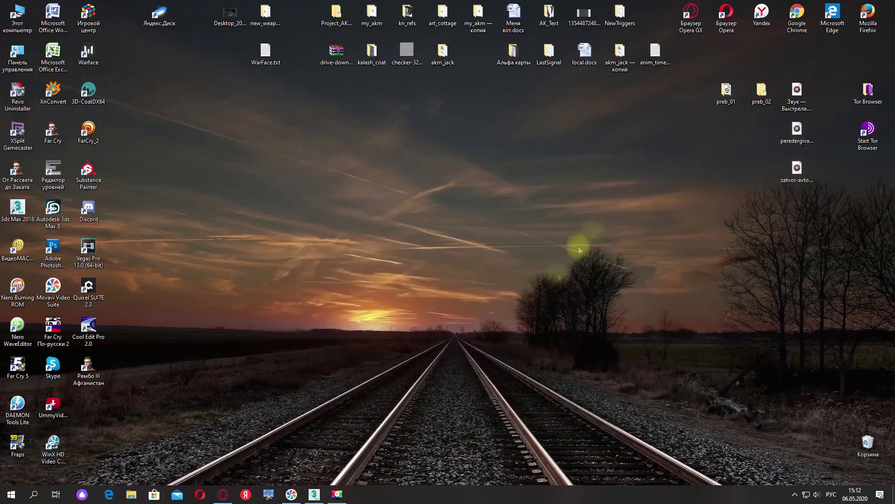
# Switch back to 3ds Max, set the animation's start time to 0 so the range covers 0–310, and clear the selection
pyautogui.click(314, 494)
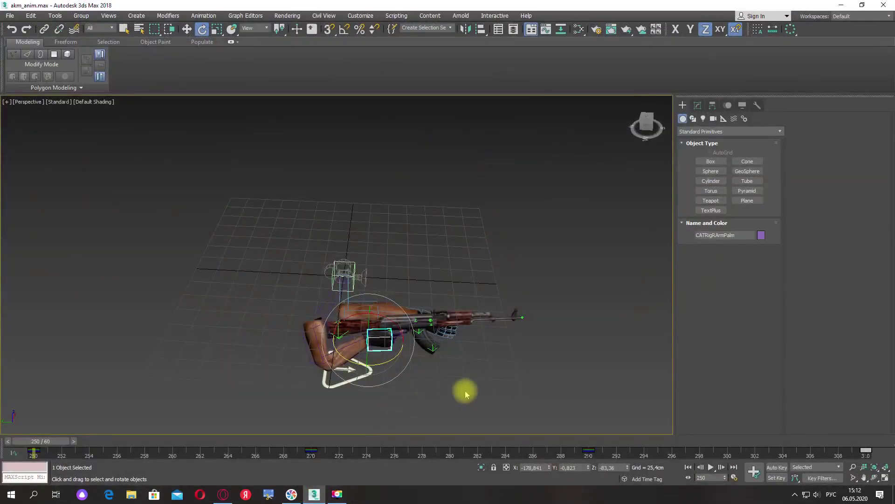
pyautogui.keyDown('alt'); pyautogui.moveTo(490, 379); pyautogui.dragTo(480, 332, button='middle'); pyautogui.keyUp('alt')
pyautogui.click(734, 477)
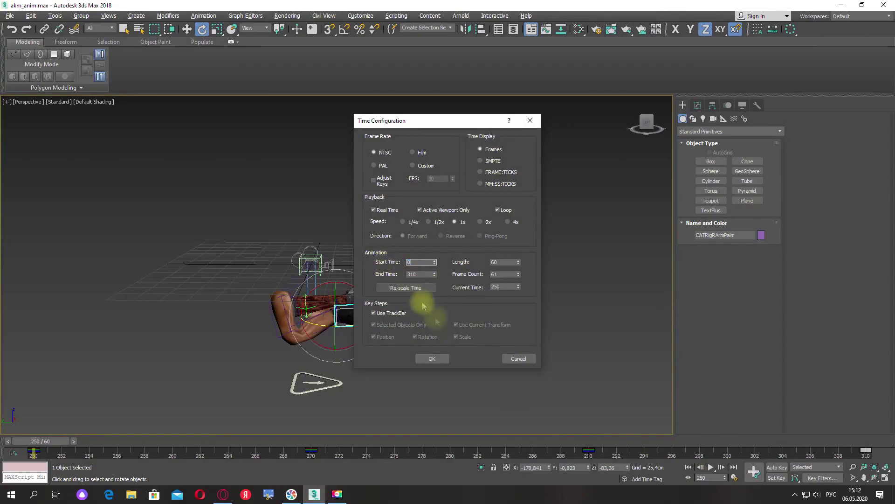
pyautogui.click(433, 358)
pyautogui.click(481, 341)
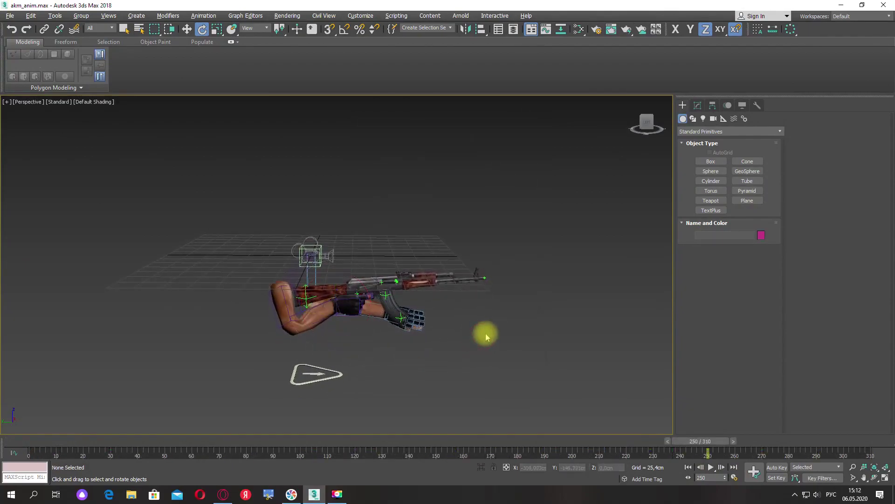
pyautogui.moveTo(488, 333); pyautogui.dragTo(487, 328, button='middle')
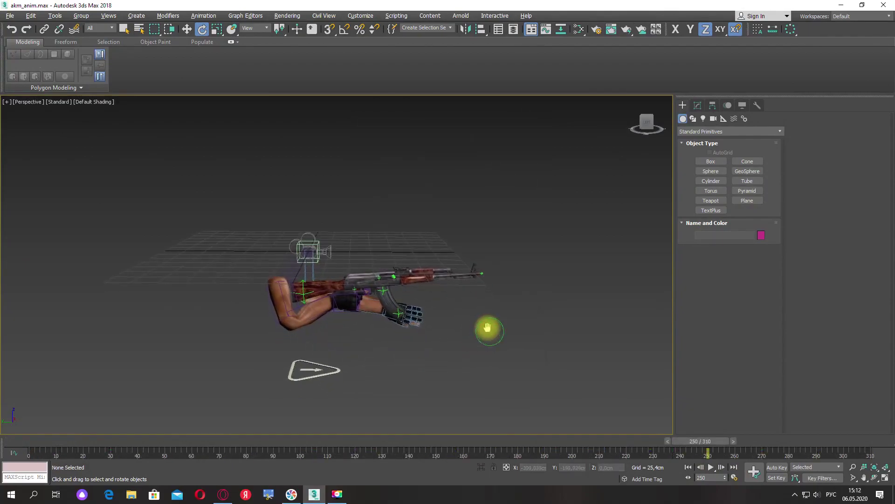
pyautogui.click(881, 8)
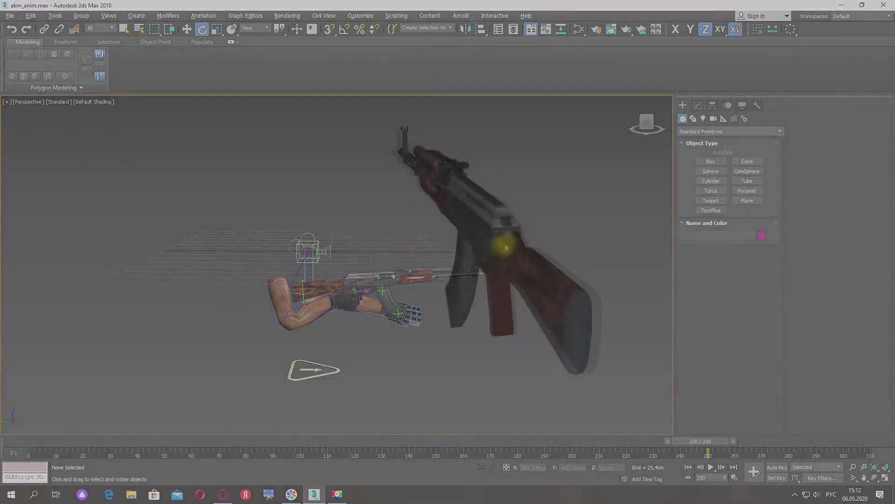